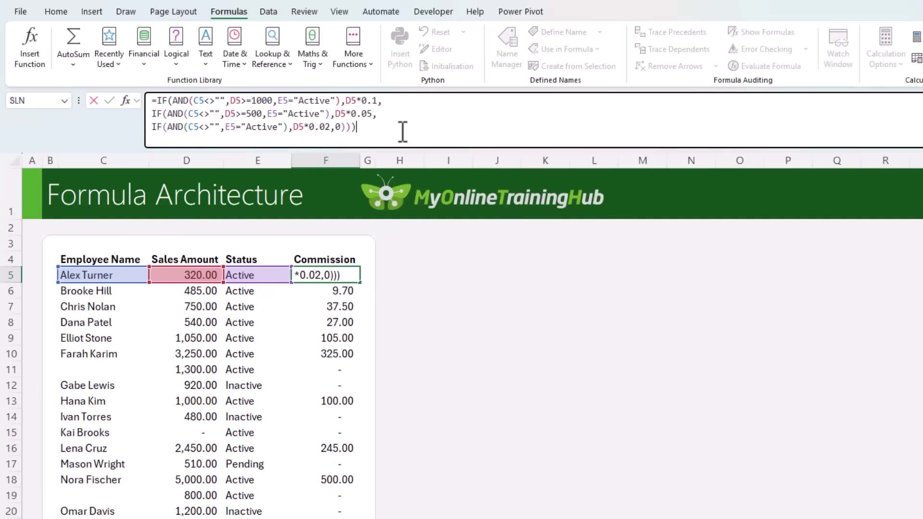
pyautogui.click(267, 100)
pyautogui.doubleClick(267, 100)
pyautogui.doubleClick(369, 100)
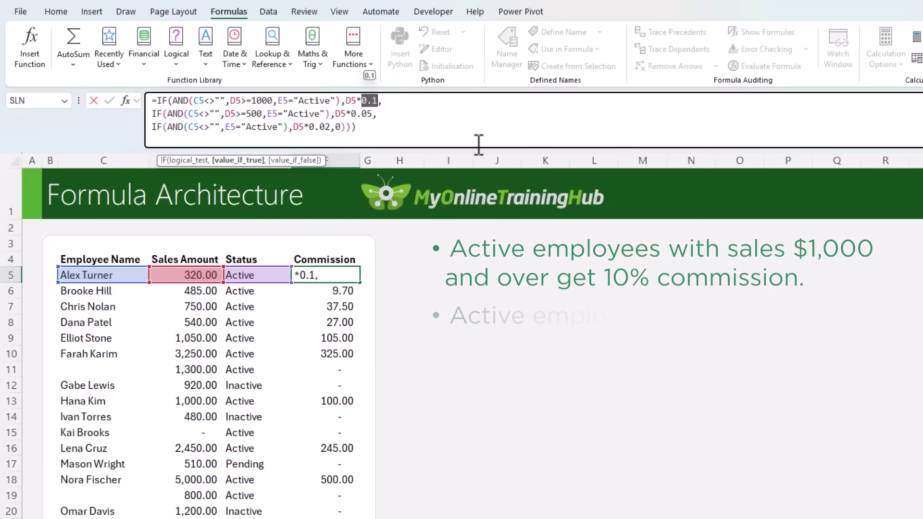
pyautogui.doubleClick(253, 113)
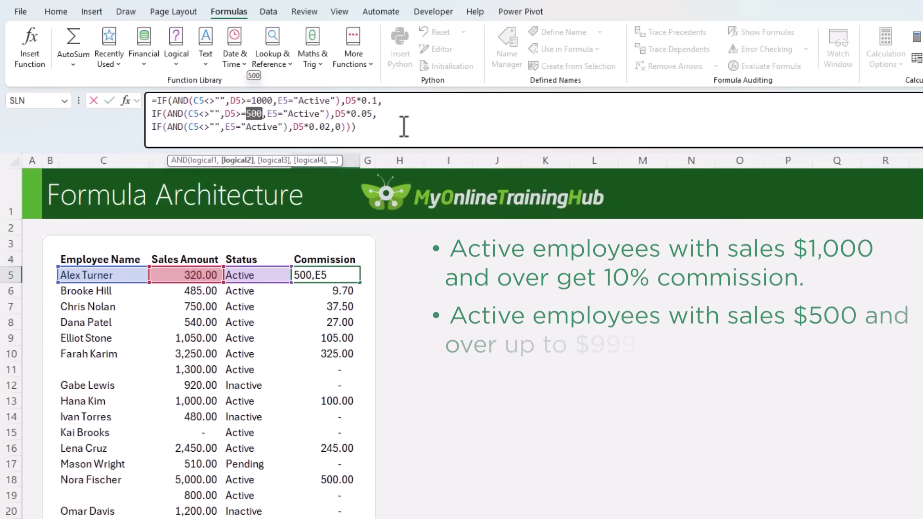
pyautogui.doubleClick(368, 114)
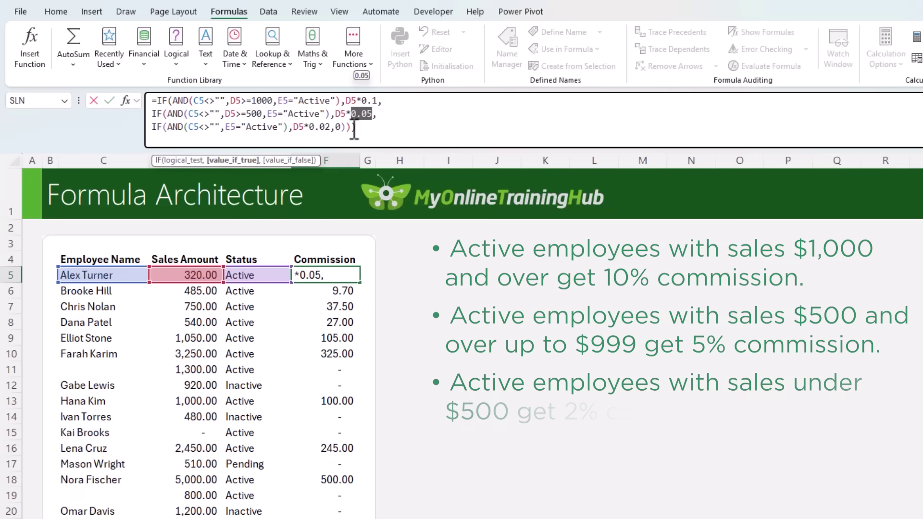
pyautogui.doubleClick(319, 127)
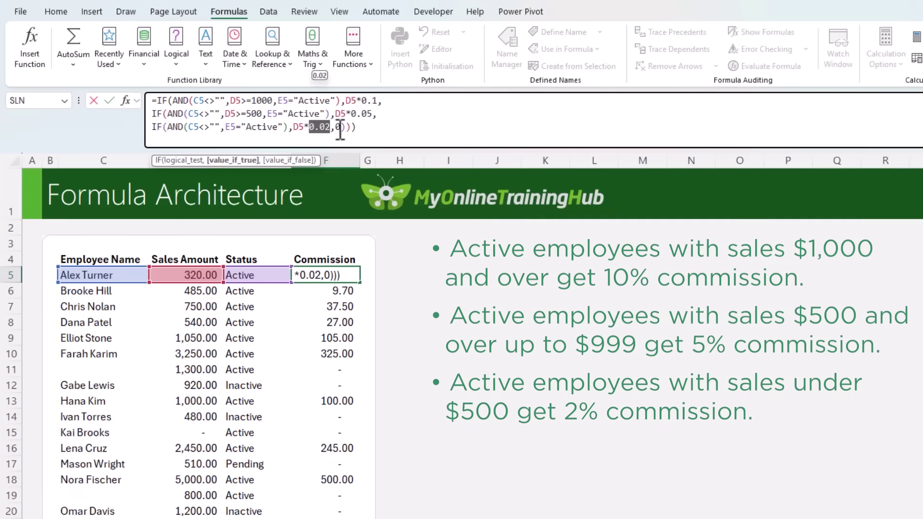
pyautogui.doubleClick(338, 127)
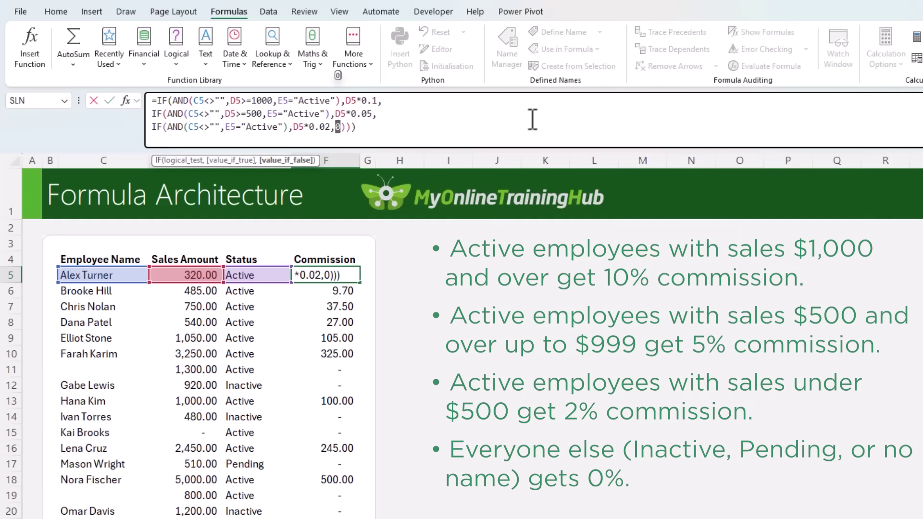
pyautogui.click(532, 120)
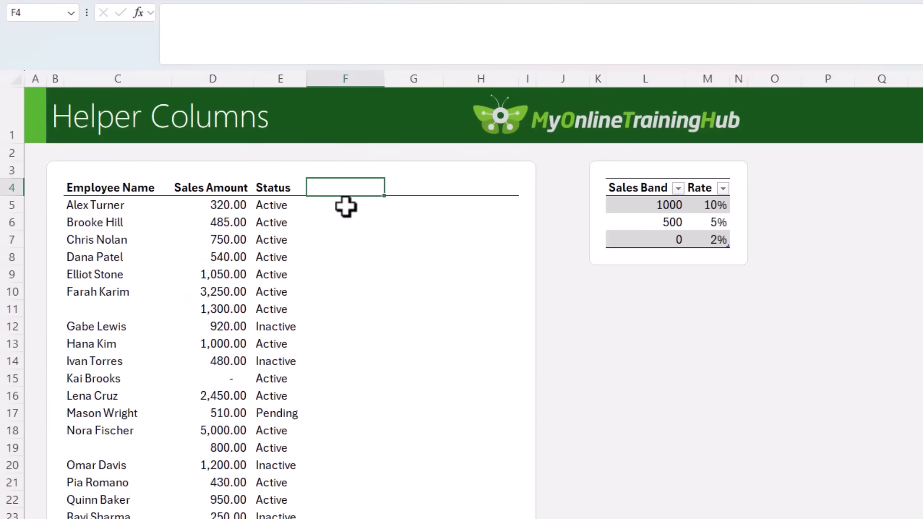
# Add an Eligible header in F4 and enter =AND(C5<>"",E5="Active") in F5
pyautogui.write('Eligible')
pyautogui.press('Return')
pyautogui.write('=and')
pyautogui.press('Tab')
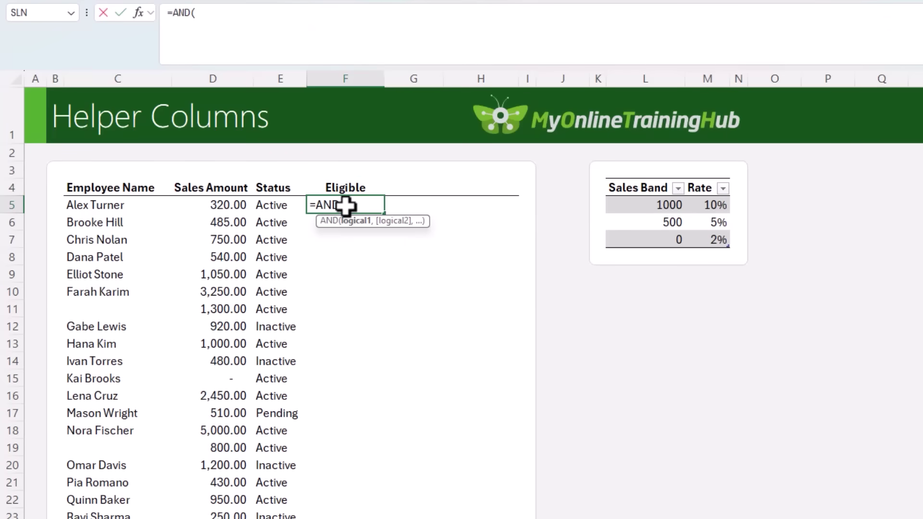
pyautogui.press('Left')
pyautogui.press('Left')
pyautogui.press('Left')
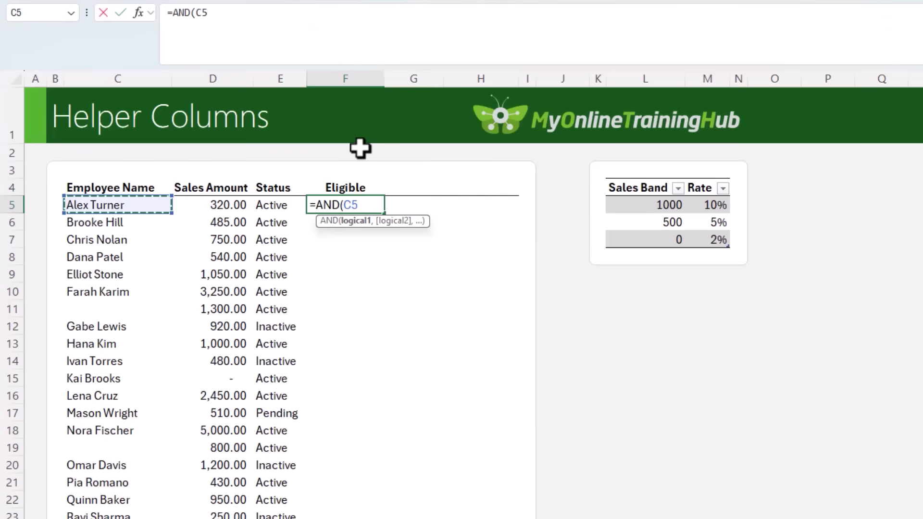
pyautogui.write('<>')
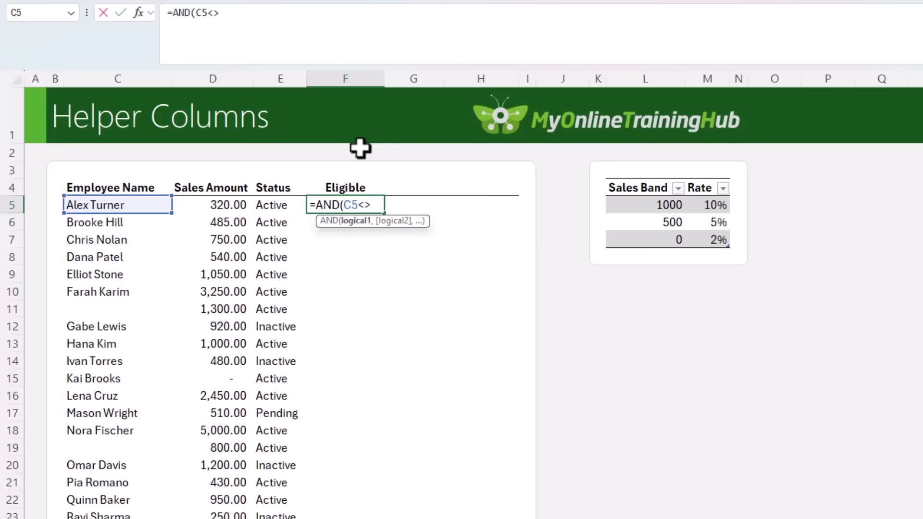
pyautogui.write('"",')
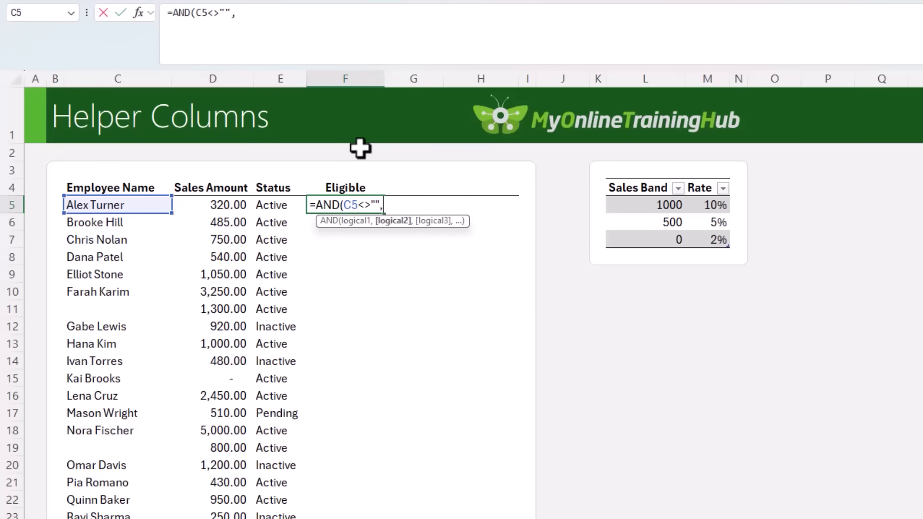
pyautogui.click(284, 202)
pyautogui.write('="Active")')
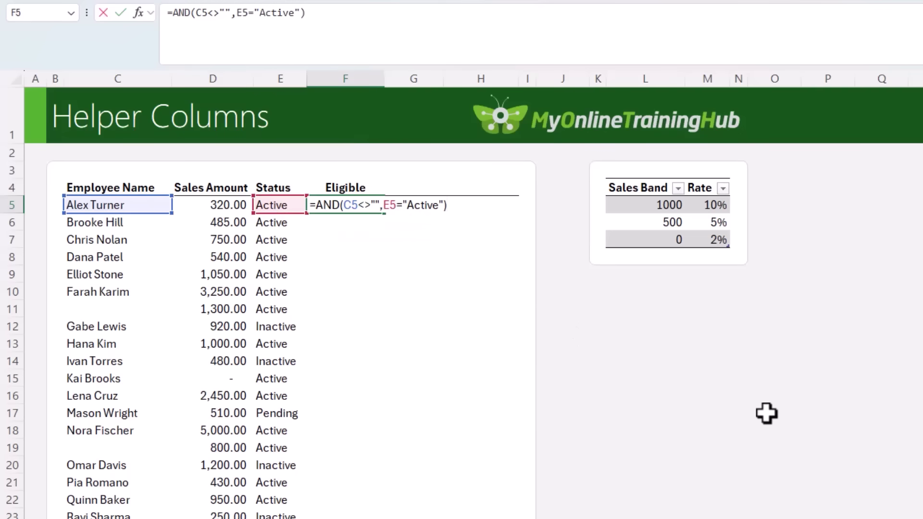
pyautogui.hotkey('ctrl', 'Return')
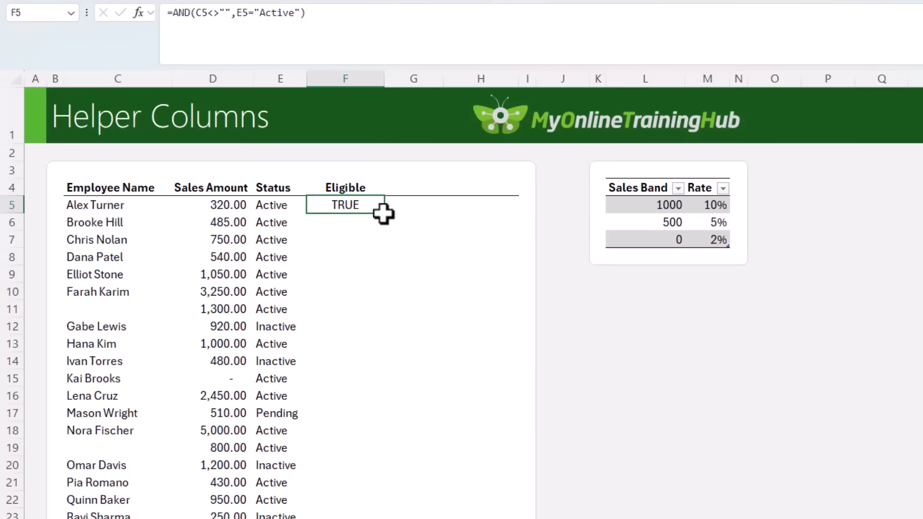
# Fill the Eligible formula down column F and check the copy in F12
pyautogui.doubleClick(385, 217)
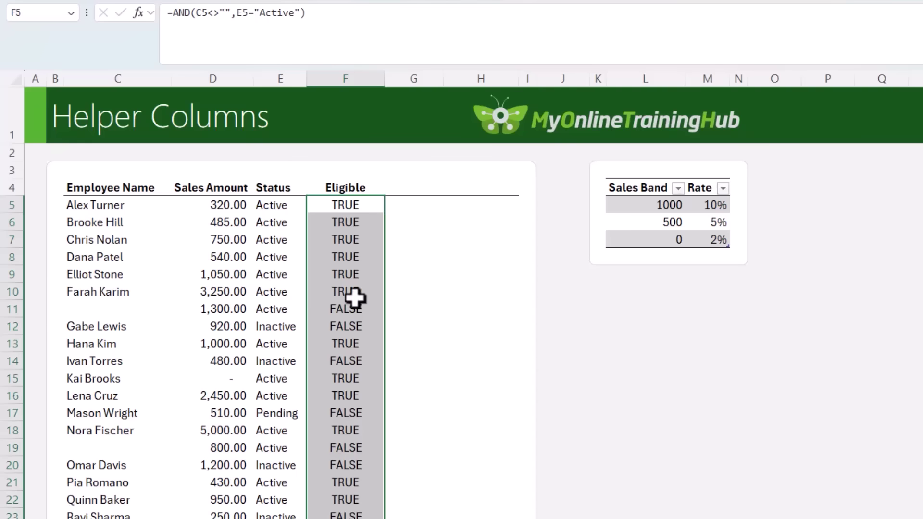
pyautogui.click(350, 325)
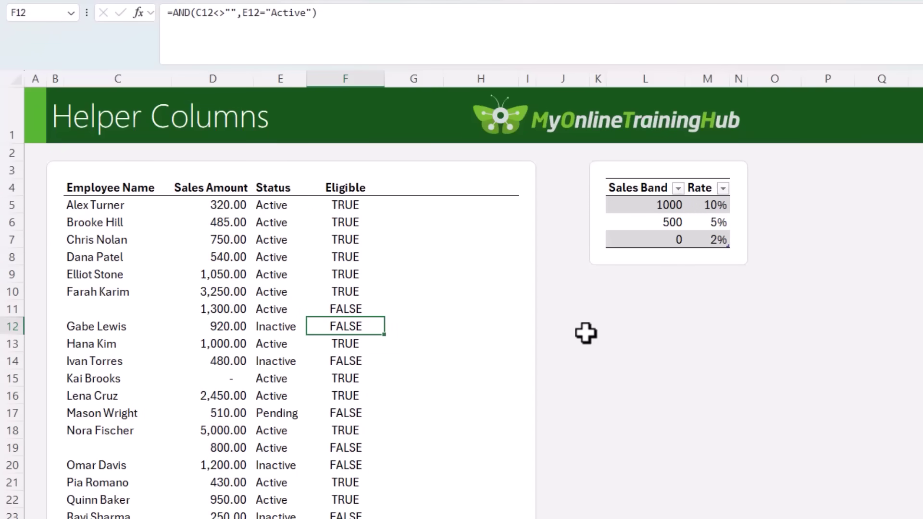
pyautogui.click(412, 188)
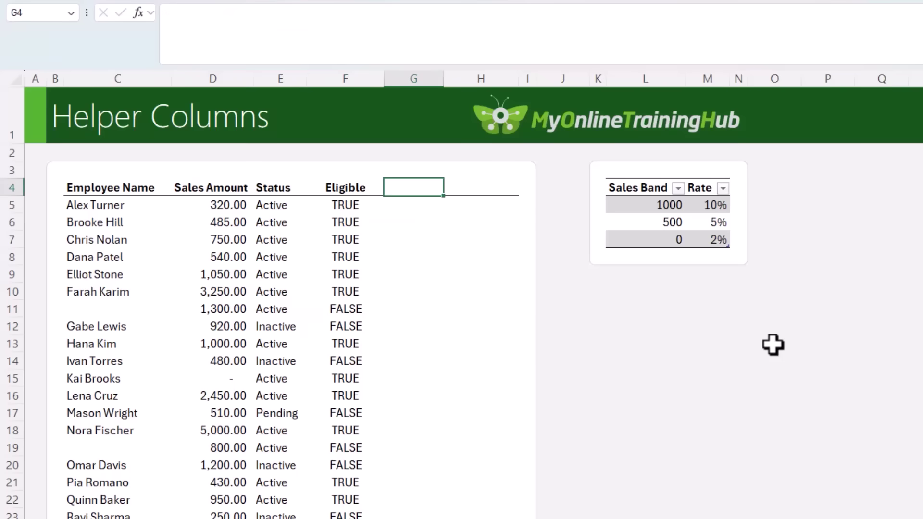
# Add a Rate header in G4 and start an XLOOKUP of D5 in CommRates[Sales Band] returning CommRates[Rate]
pyautogui.write('Rate')
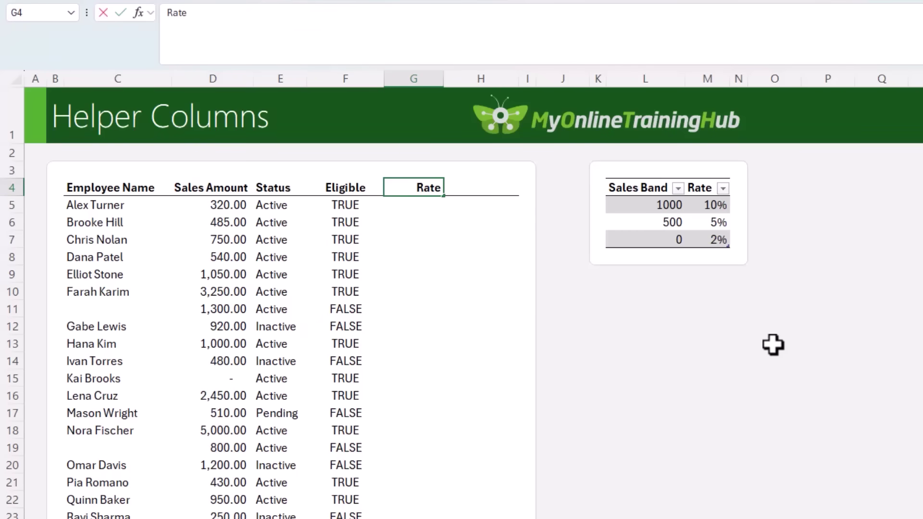
pyautogui.press('Return')
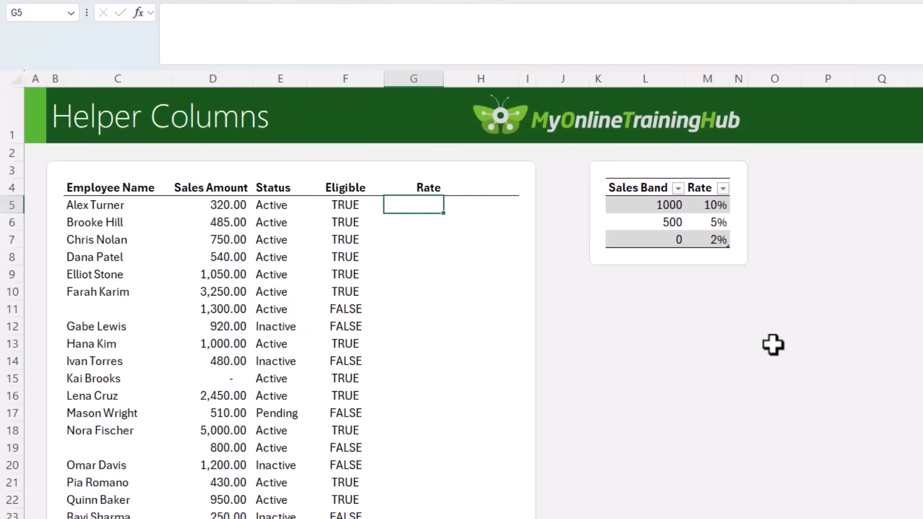
pyautogui.click(382, 19)
pyautogui.write('=xl')
pyautogui.press('Tab')
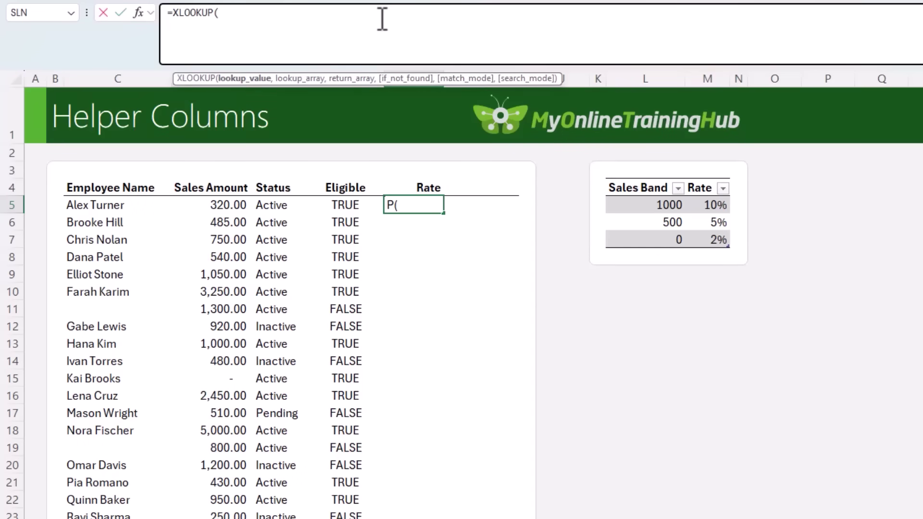
pyautogui.click(233, 205)
pyautogui.write(',')
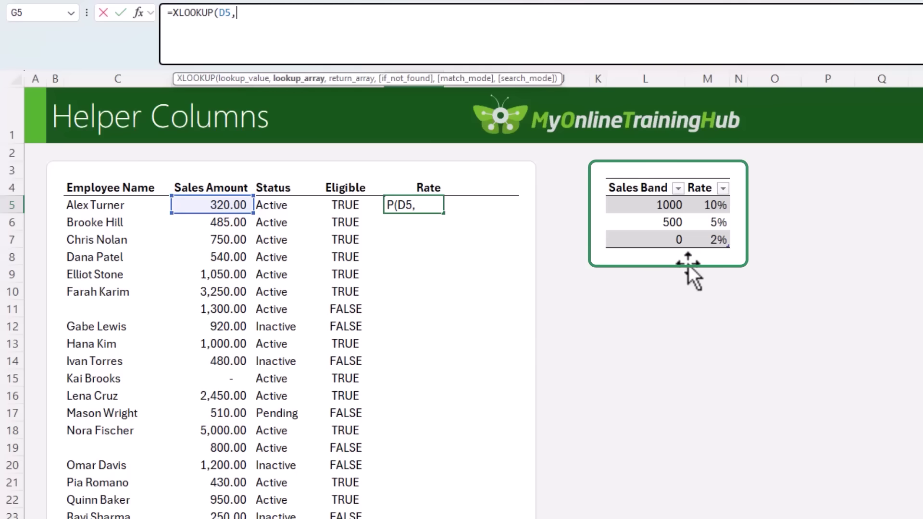
pyautogui.click(645, 180)
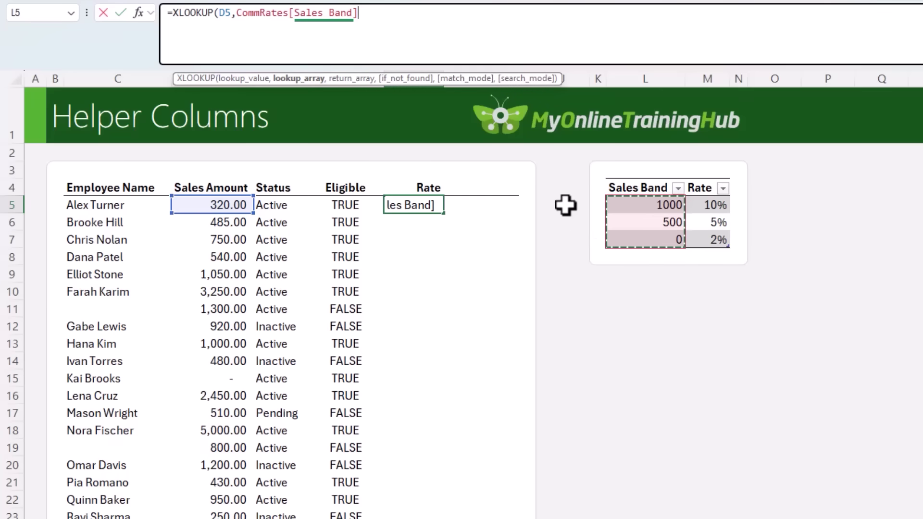
pyautogui.write(',')
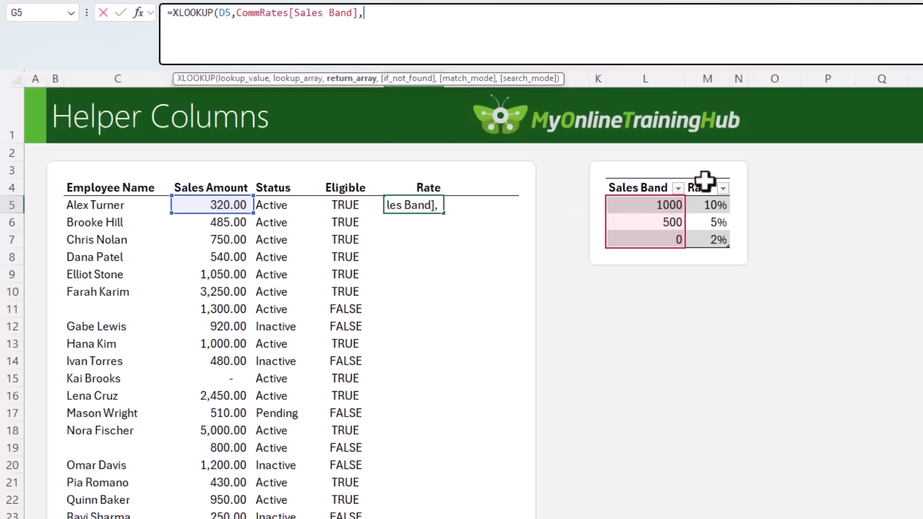
pyautogui.click(704, 176)
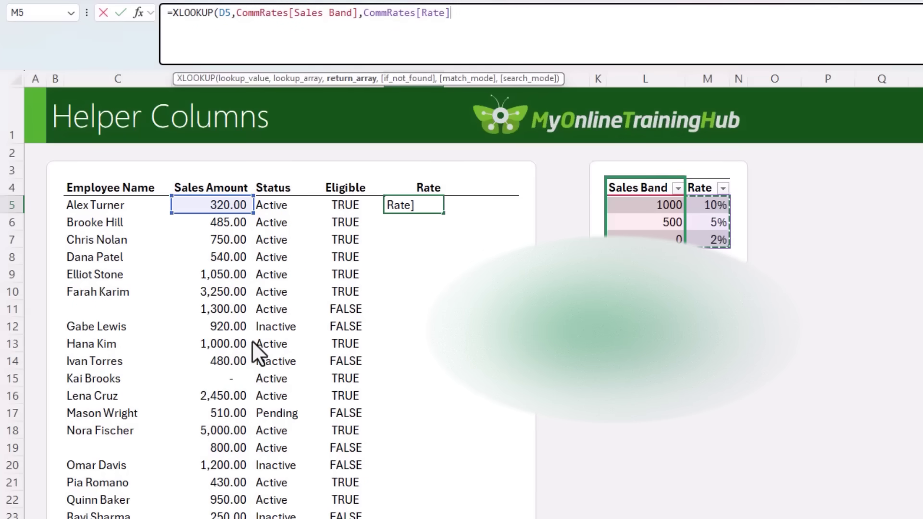
# Finish the lookup with match mode -1 and fill it down column G
pyautogui.write(',')
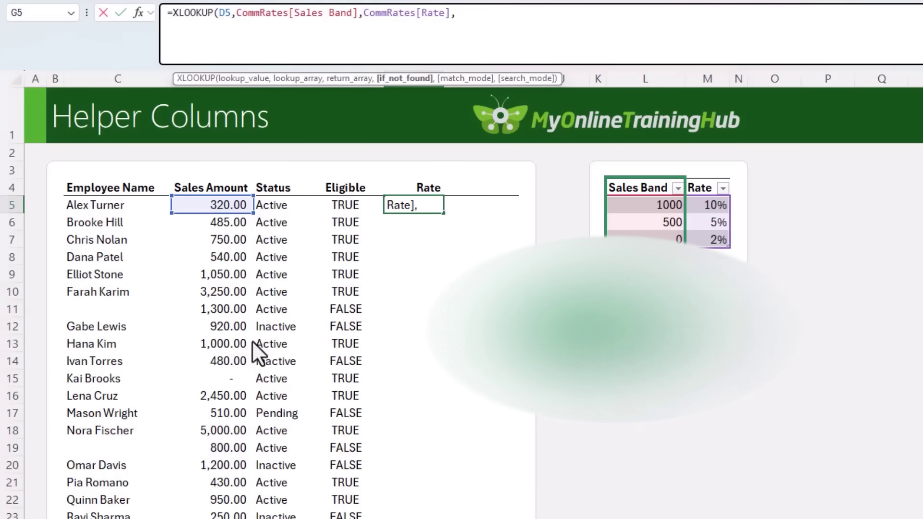
pyautogui.write(',')
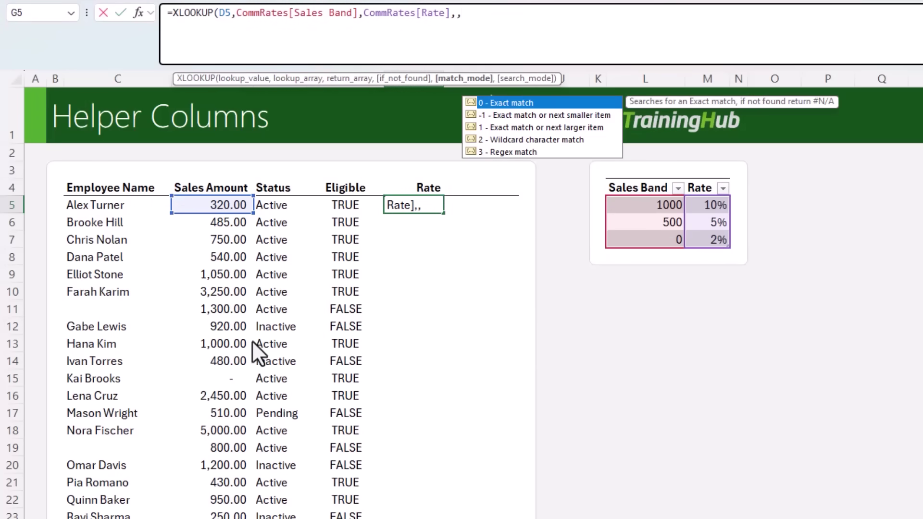
pyautogui.press('Down')
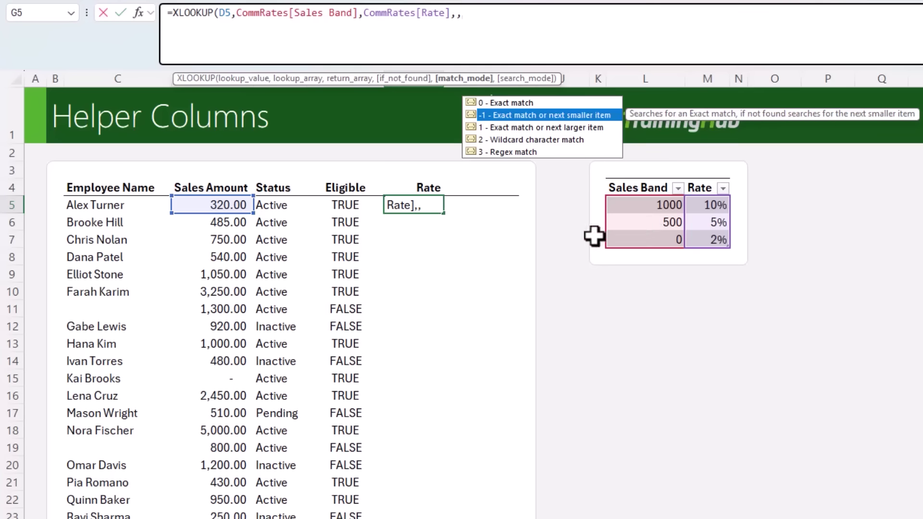
pyautogui.write('-1')
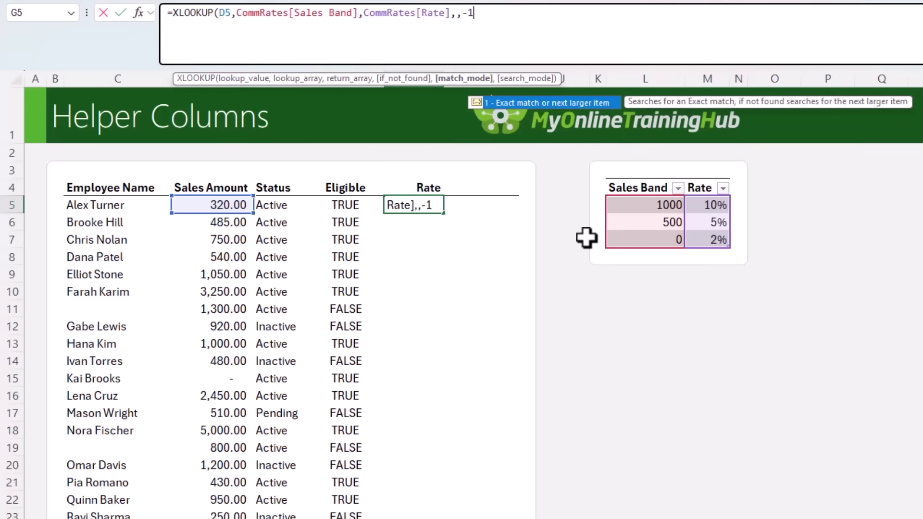
pyautogui.write(')')
pyautogui.hotkey('ctrl', 'Return')
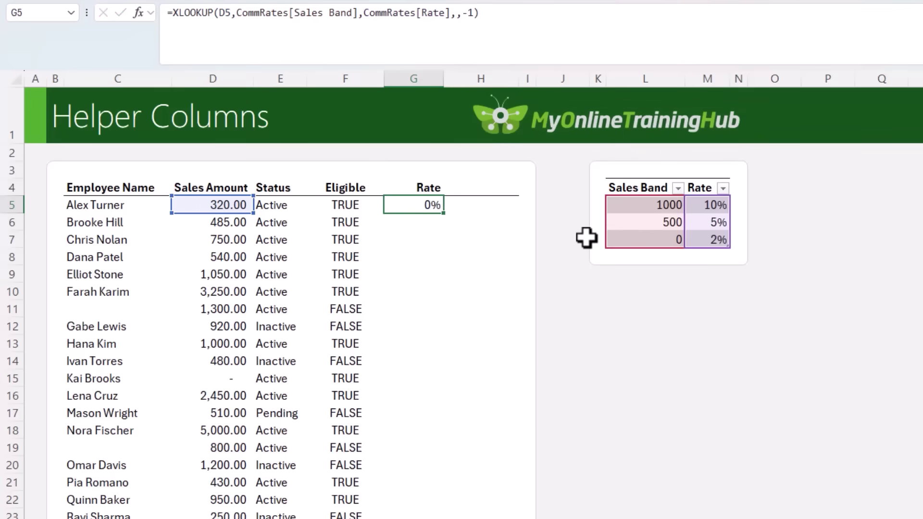
pyautogui.doubleClick(444, 217)
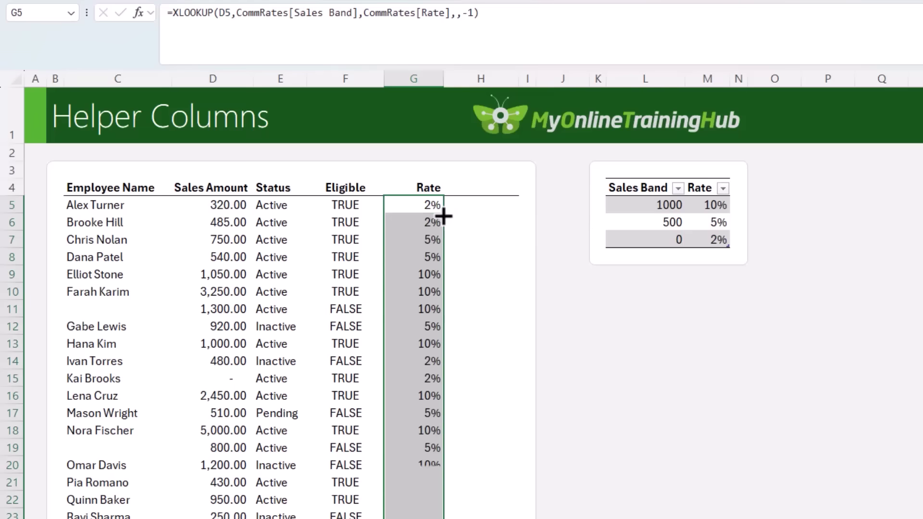
pyautogui.click(498, 188)
# Add a Commission header in H4 and start an IF formula testing F5
pyautogui.write('Commission')
pyautogui.press('Return')
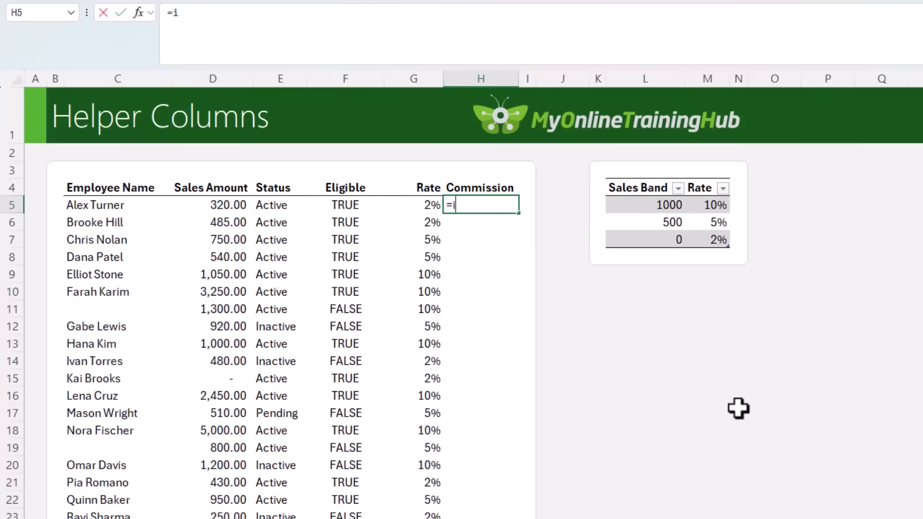
pyautogui.write('=i')
pyautogui.press('Tab')
pyautogui.press('Left')
pyautogui.press('Left')
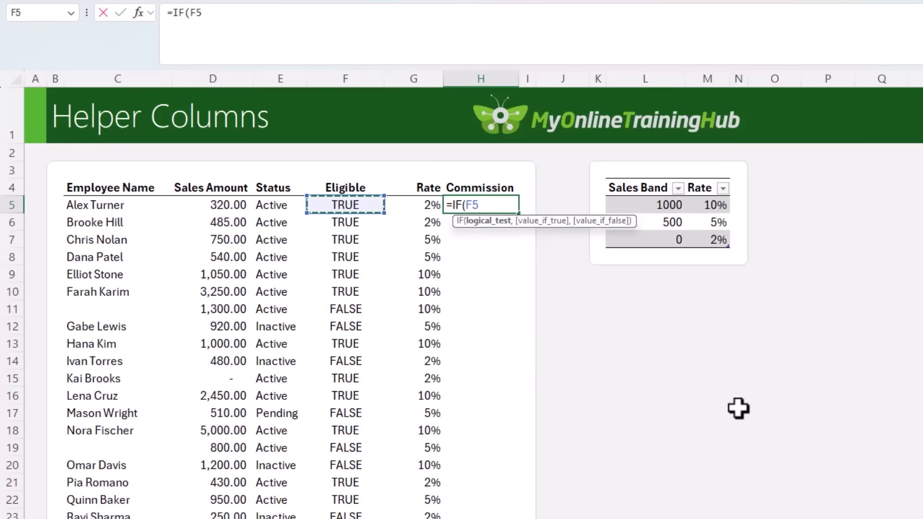
pyautogui.write(',')
# Complete =IF(F5,D5*G5,0) in H5 and fill it down column H
pyautogui.click(238, 207)
pyautogui.write('*')
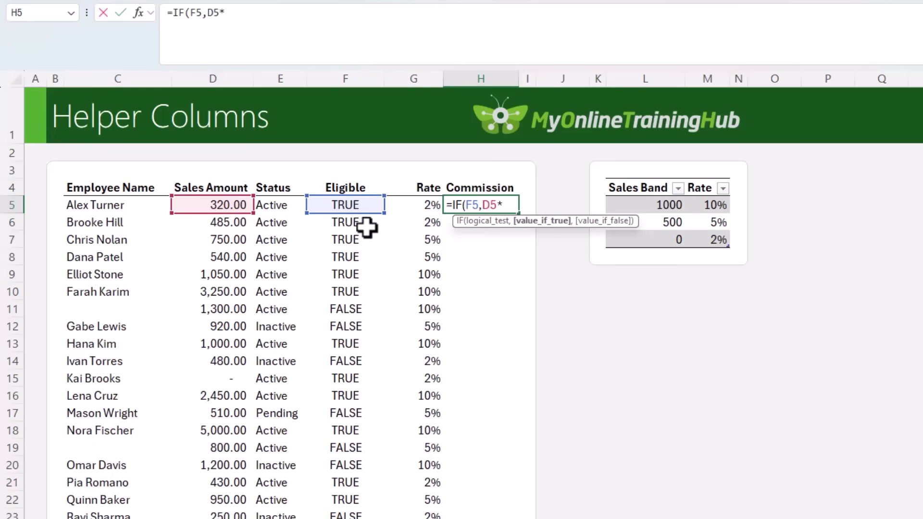
pyautogui.click(405, 206)
pyautogui.write(',')
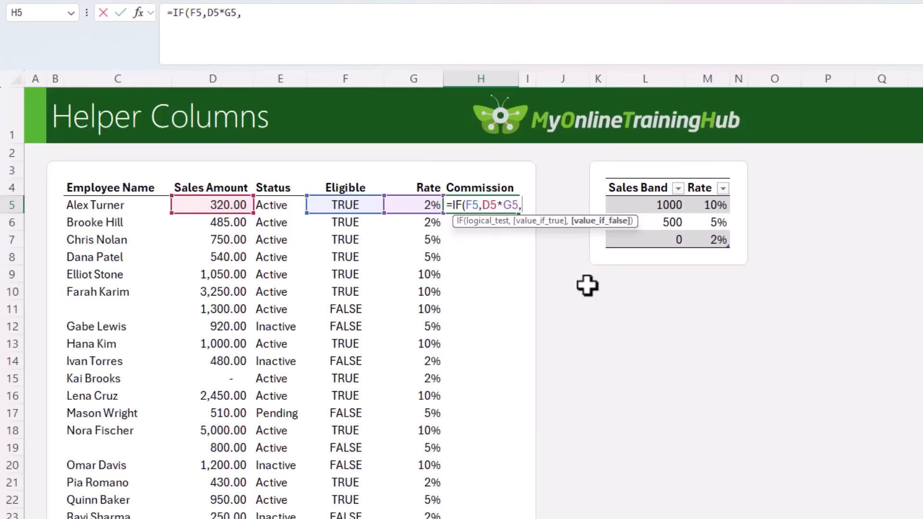
pyautogui.write('0)')
pyautogui.hotkey('ctrl', 'Return')
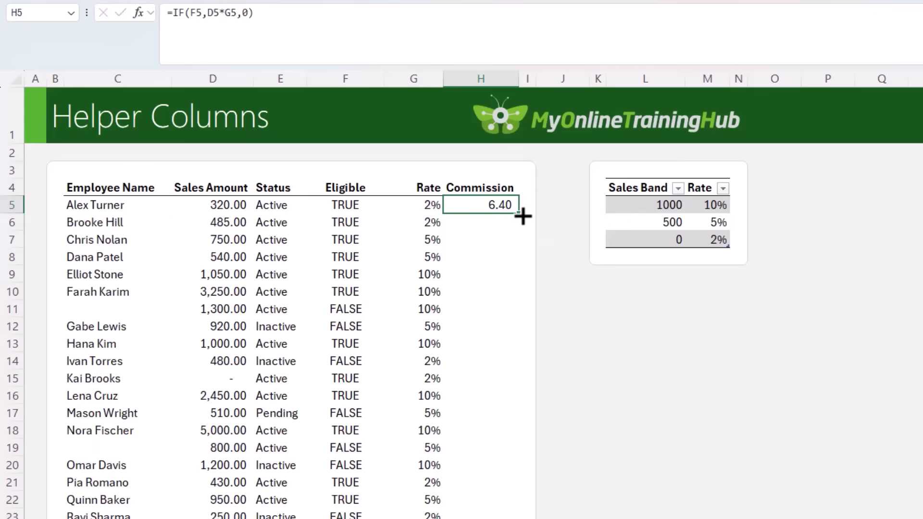
pyautogui.doubleClick(519, 213)
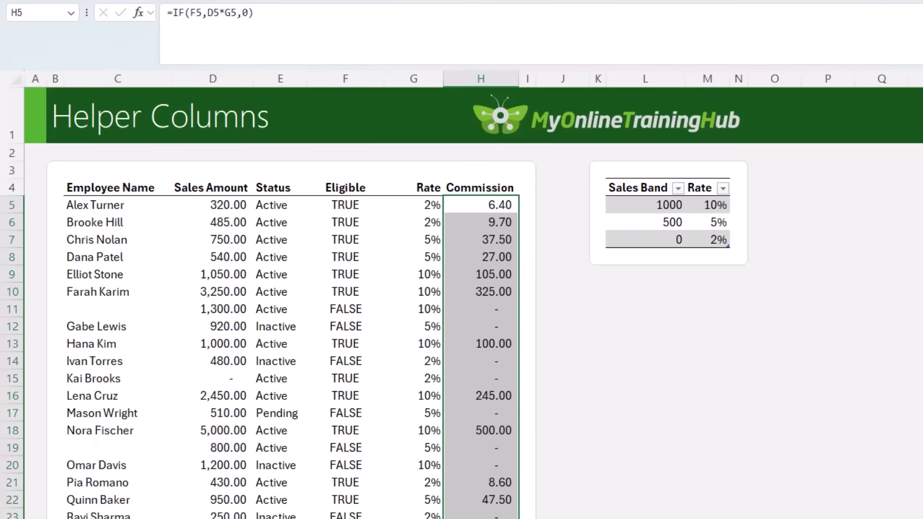
pyautogui.click(481, 204)
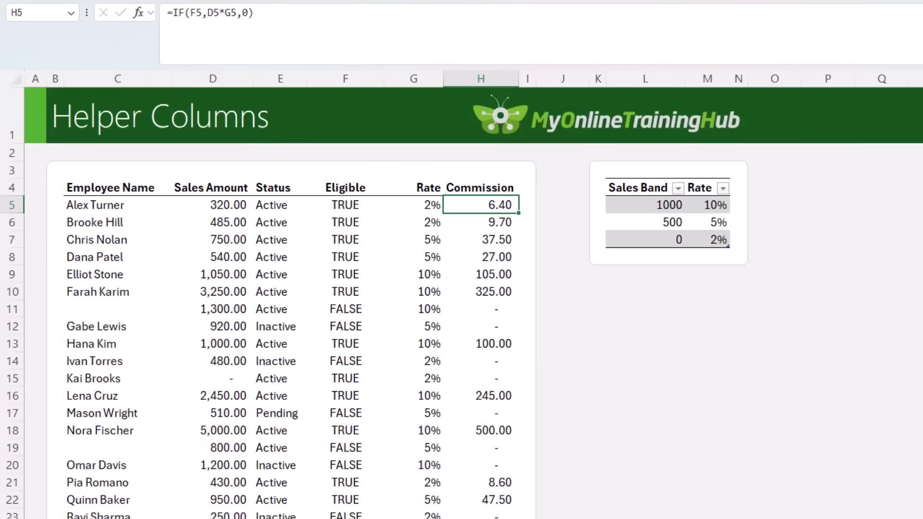
# Change the sales band thresholds to 1500 and 750, then edit H5 on the Boolean Logic sheet
pyautogui.click(642, 181)
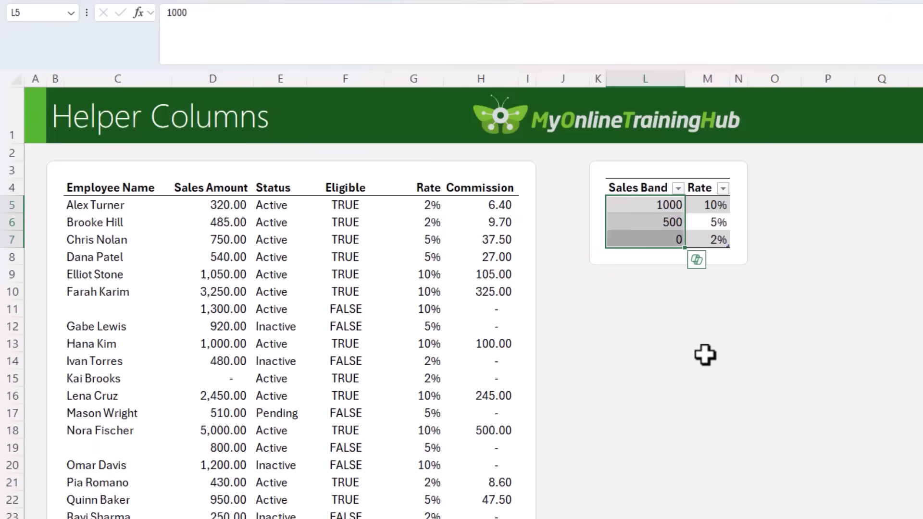
pyautogui.click(642, 207)
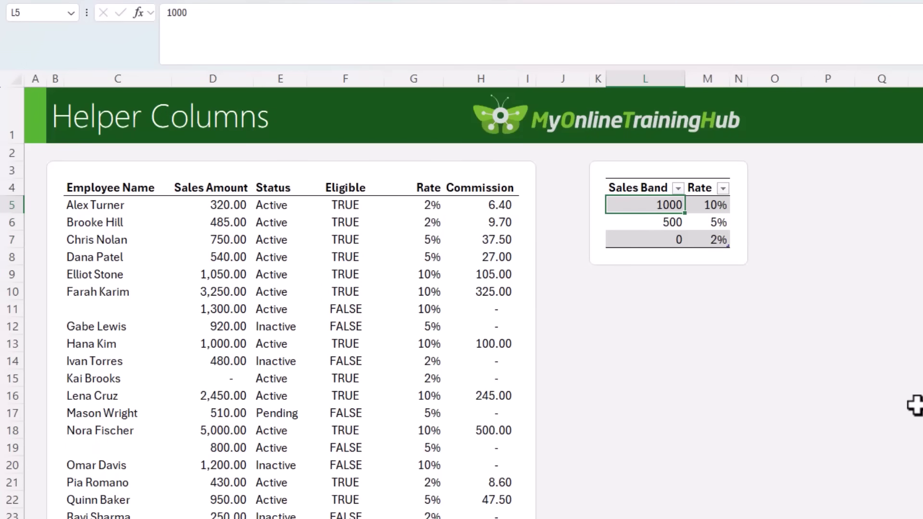
pyautogui.write('1500')
pyautogui.press('Return')
pyautogui.write('750')
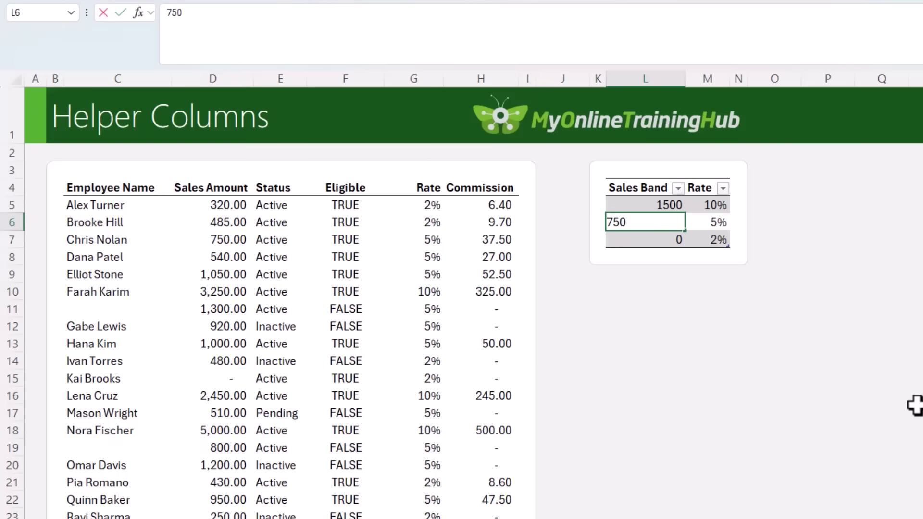
pyautogui.press('Return')
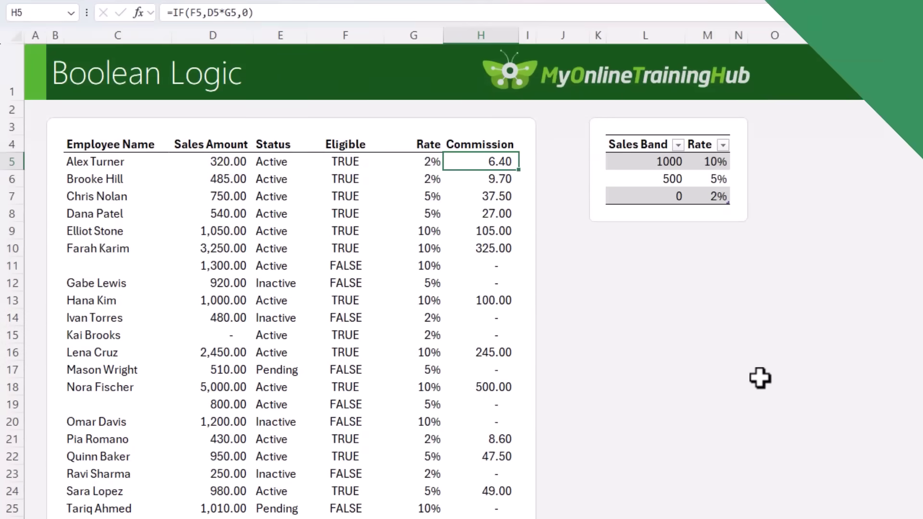
pyautogui.press('F2')
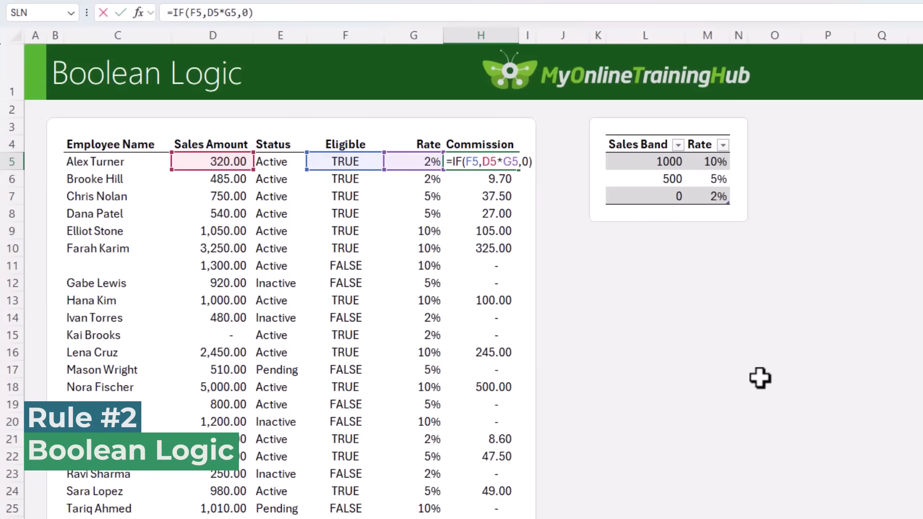
# Review the Eligible formula in F5, then reopen H5's commission formula for editing
pyautogui.hotkey('ctrl', 'Return')
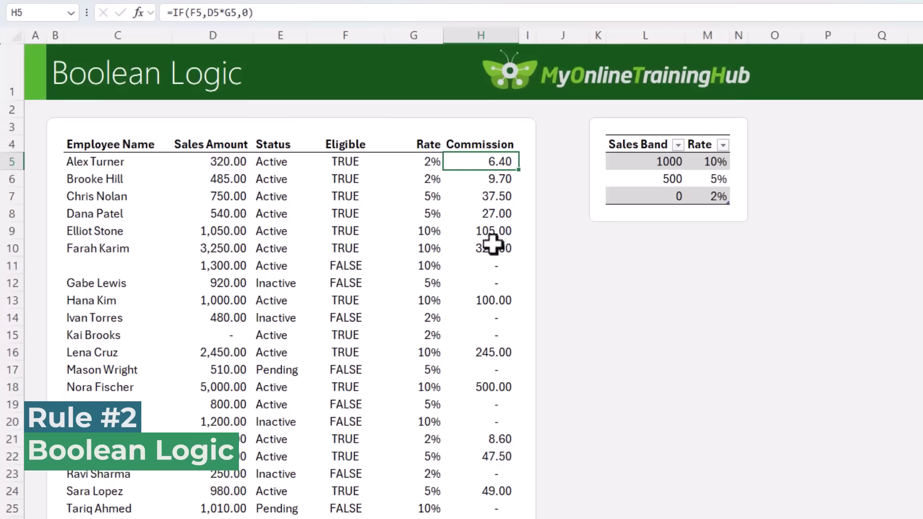
pyautogui.press('Left')
pyautogui.press('Left')
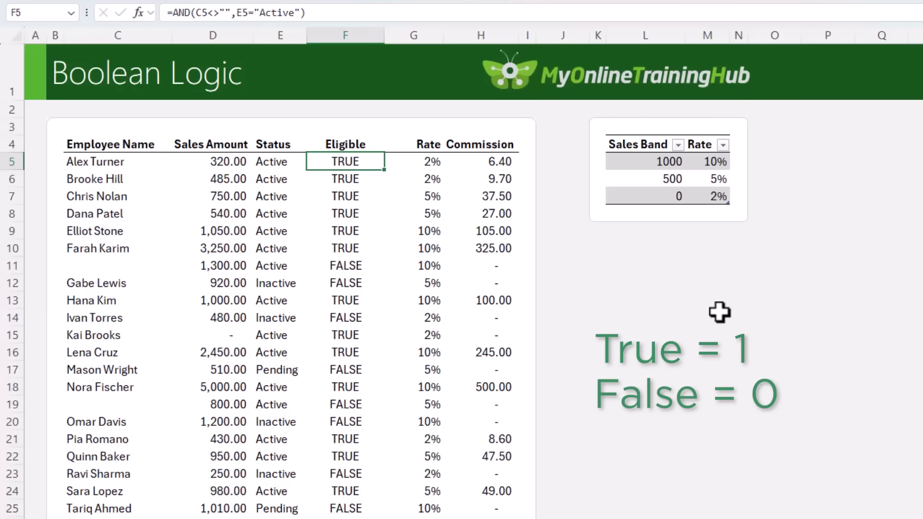
pyautogui.press('Right')
pyautogui.press('Right')
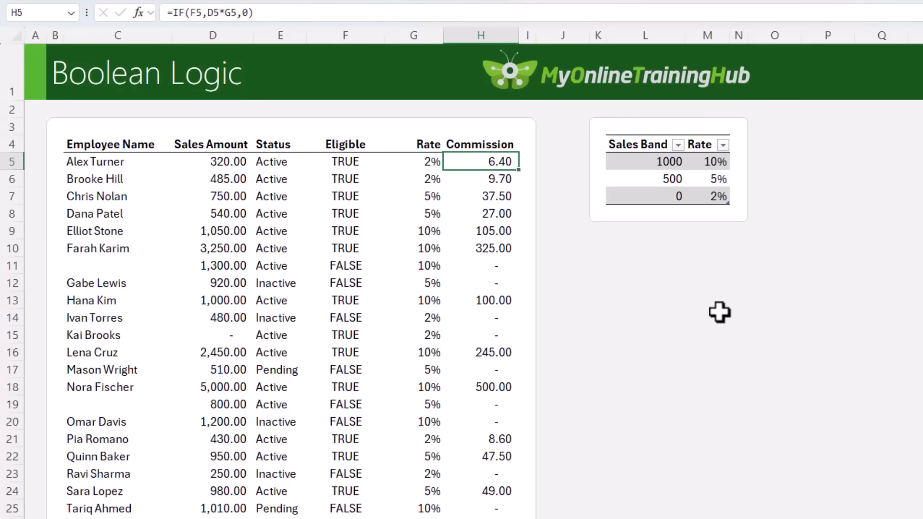
pyautogui.press('F2')
# Rewrite H5 as =D5*G5*F5, removing the IF test and zero argument
pyautogui.moveTo(465, 161); pyautogui.dragTo(484, 162)
pyautogui.press('Delete')
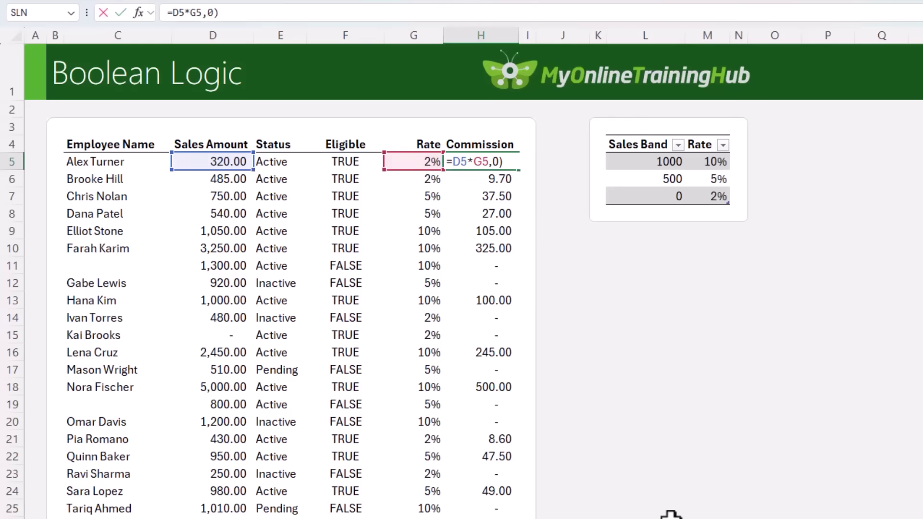
pyautogui.press('End')
pyautogui.press('BackSpace')
pyautogui.press('BackSpace')
pyautogui.press('BackSpace')
pyautogui.write('*')
pyautogui.click(353, 163)
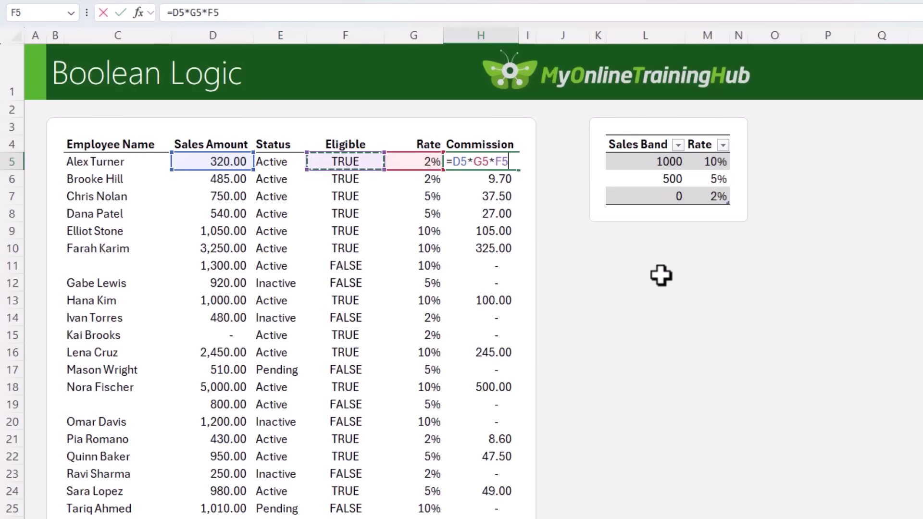
pyautogui.doubleClick(500, 163)
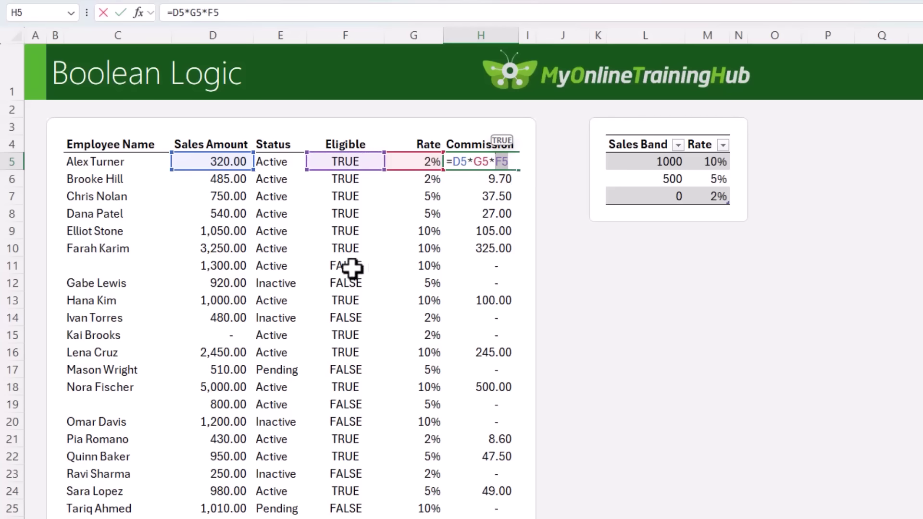
pyautogui.hotkey('shift', 'Left')
pyautogui.hotkey('shift', 'Left')
pyautogui.hotkey('shift', 'Left')
pyautogui.hotkey('shift', 'Left')
pyautogui.hotkey('shift', 'Left')
pyautogui.hotkey('shift', 'Left')
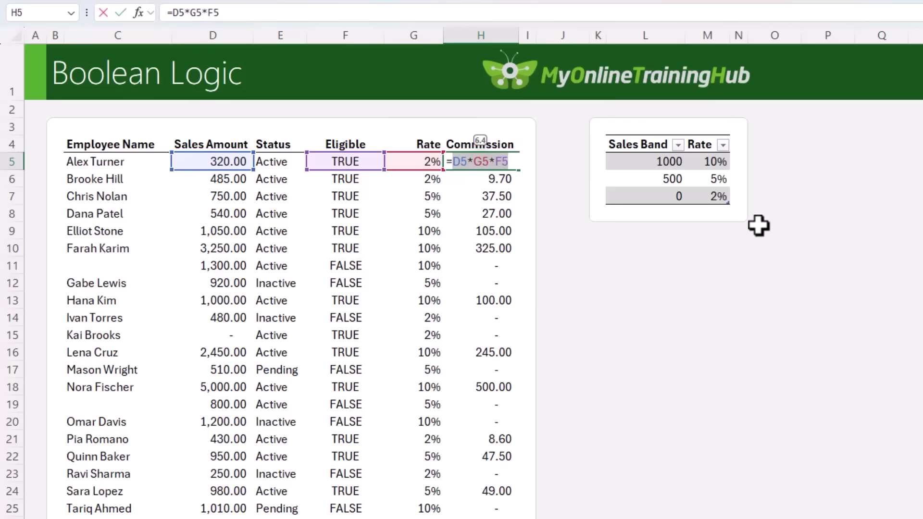
pyautogui.press('Return')
# Fill =D5*G5*F5 down column H and verify FALSE eligibility gives zero in H11:H12
pyautogui.click(509, 163)
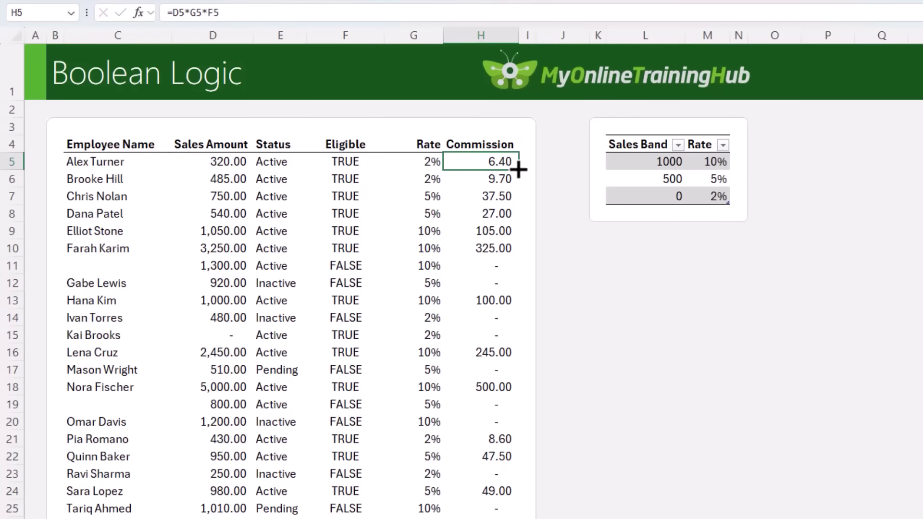
pyautogui.doubleClick(519, 171)
pyautogui.click(492, 262)
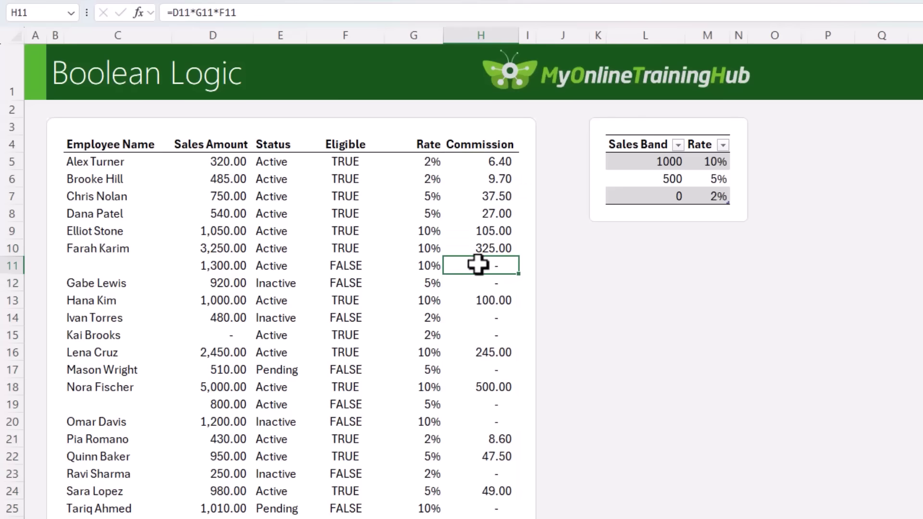
pyautogui.moveTo(478, 264); pyautogui.dragTo(473, 284)
pyautogui.moveTo(355, 263); pyautogui.dragTo(353, 282)
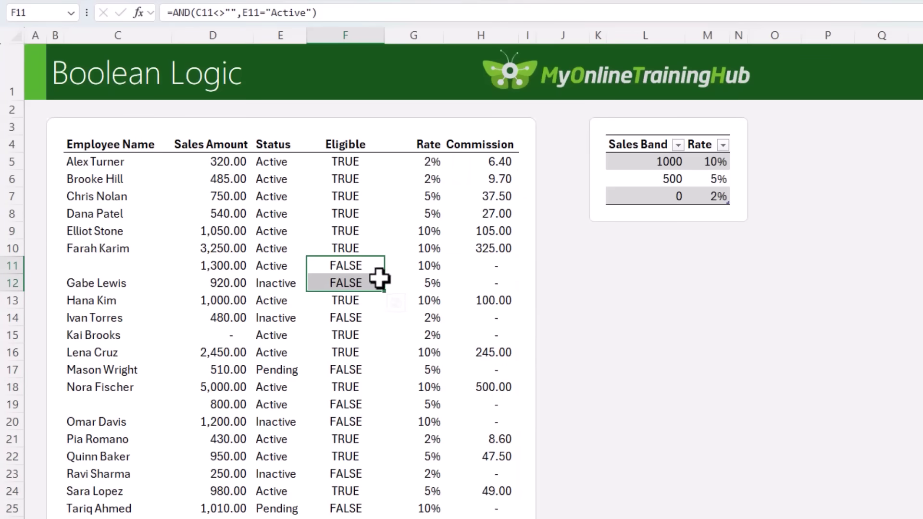
pyautogui.click(502, 264)
pyautogui.doubleClick(523, 267)
pyautogui.hotkey('shift', 'Left')
pyautogui.hotkey('shift', 'Left')
pyautogui.hotkey('shift', 'Left')
pyautogui.press('Return')
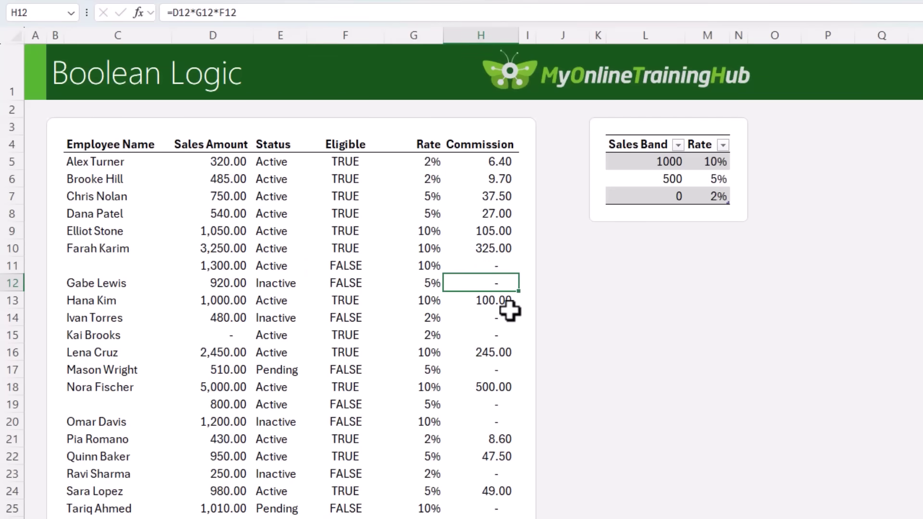
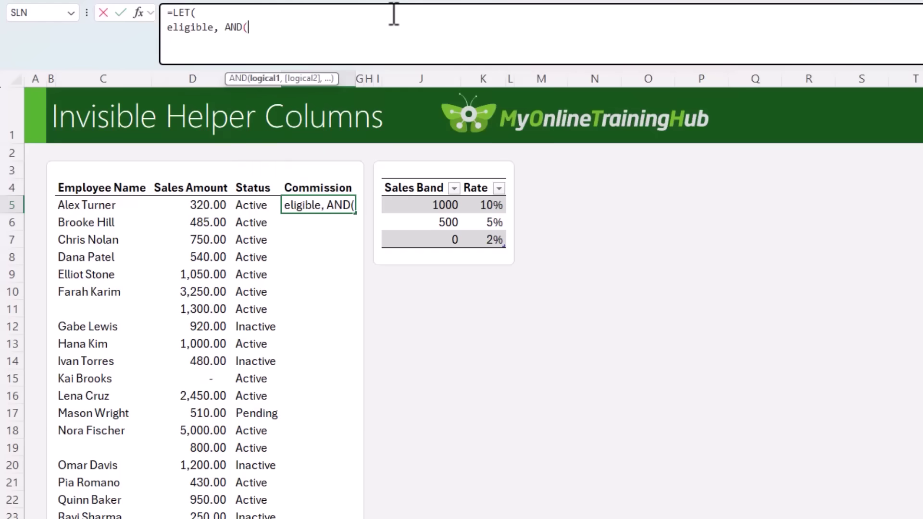
# Complete the eligible test so C5 must be non-blank and E5 must equal "Active"
pyautogui.click(107, 205)
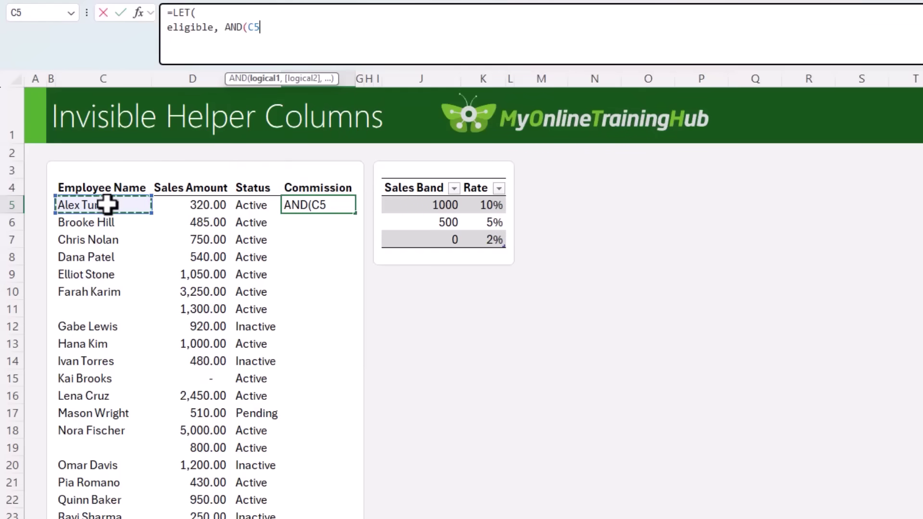
pyautogui.write('<>""')
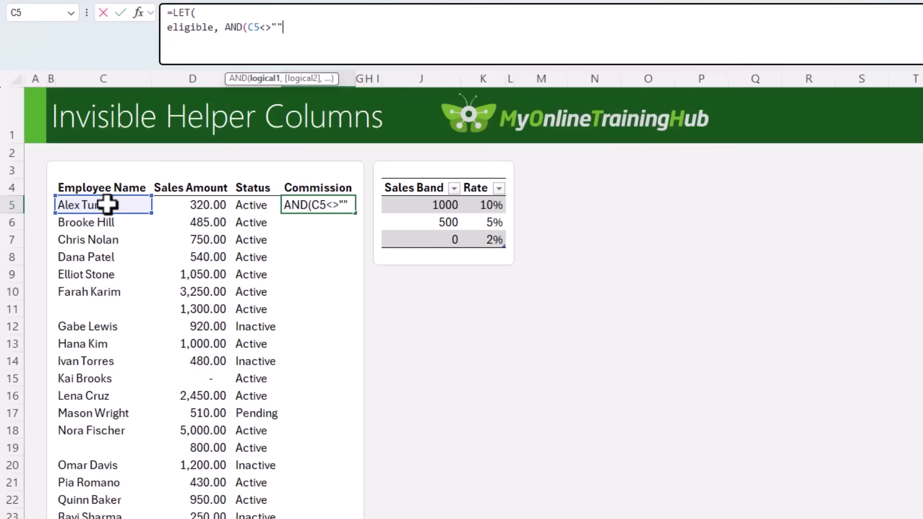
pyautogui.write(',')
pyautogui.click(240, 207)
pyautogui.write('=')
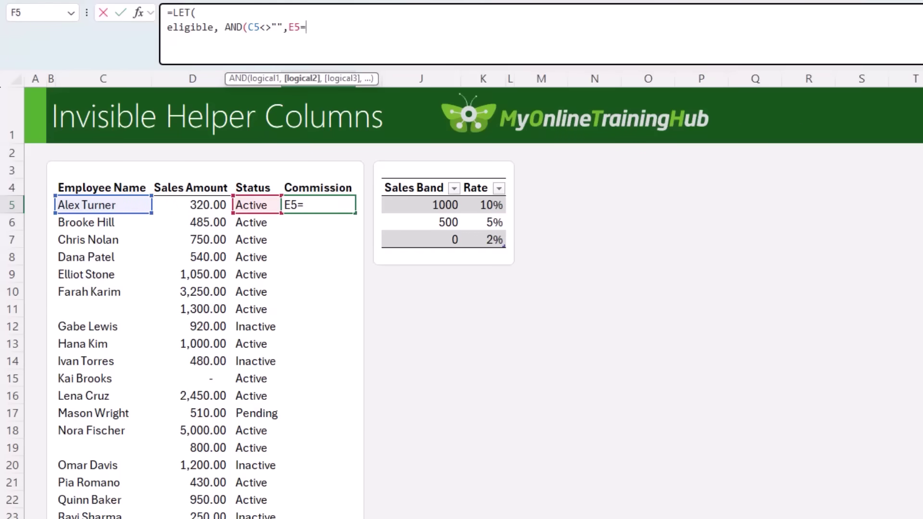
pyautogui.write('"Active"),')
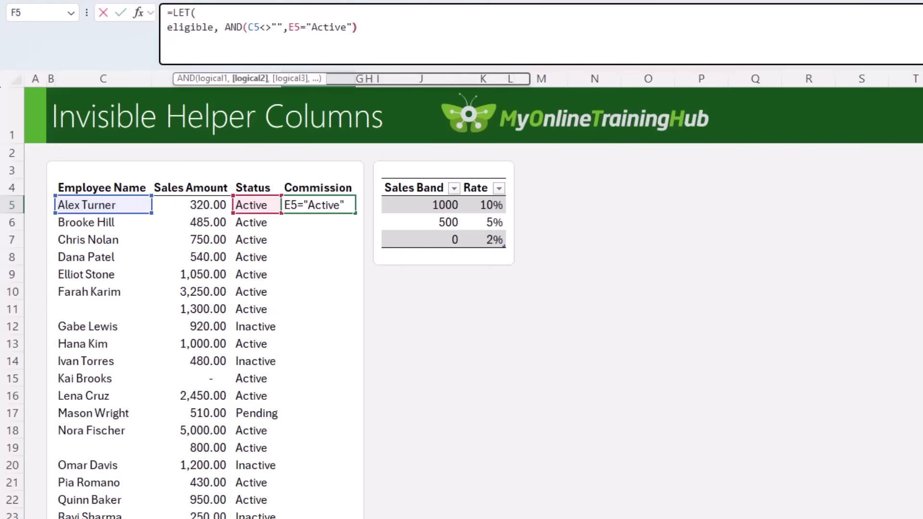
# Add a rate variable as XLOOKUP(D5,CommTbl[Sales Band],CommTbl[Rate],,-1), matching at or below sales
pyautogui.hotkey('alt', 'Return')
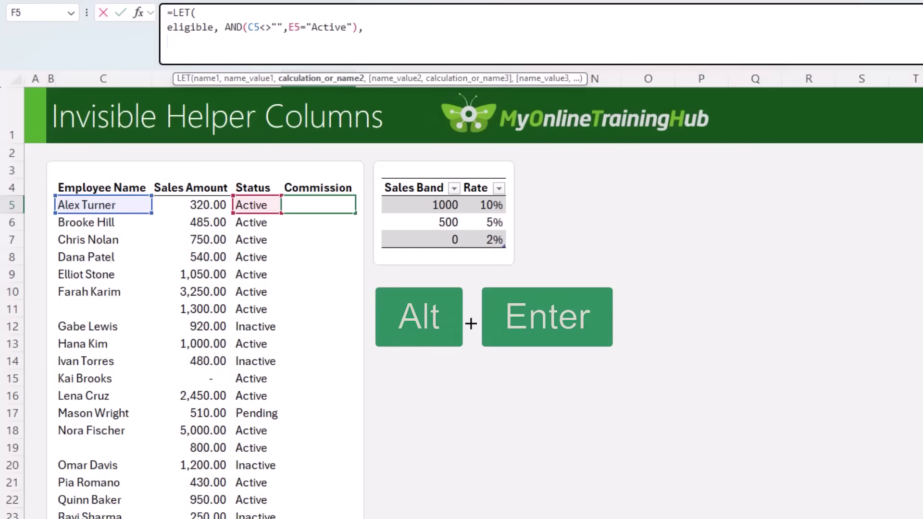
pyautogui.write('rate, xl')
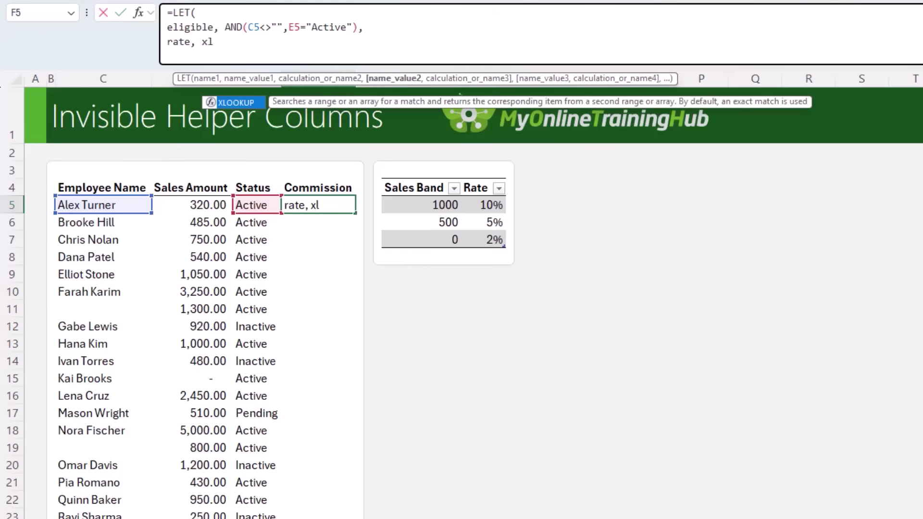
pyautogui.press('Tab')
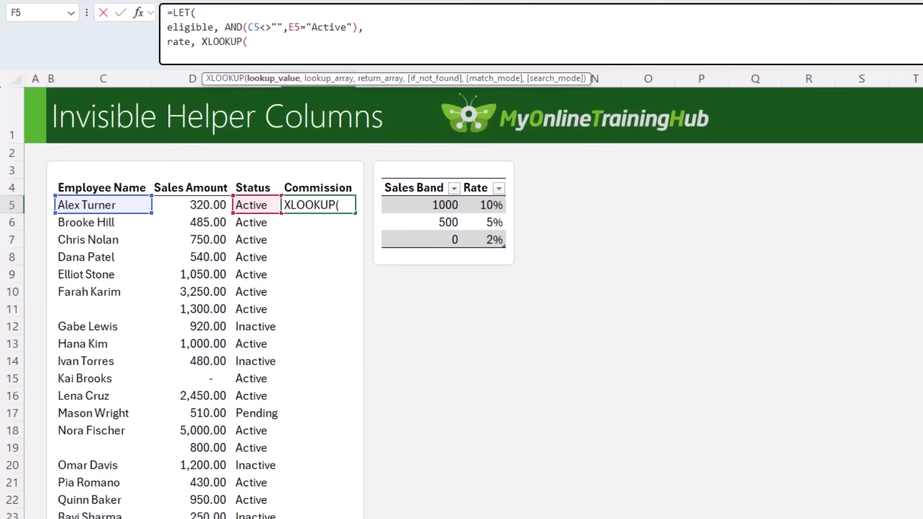
pyautogui.click(193, 206)
pyautogui.write(',')
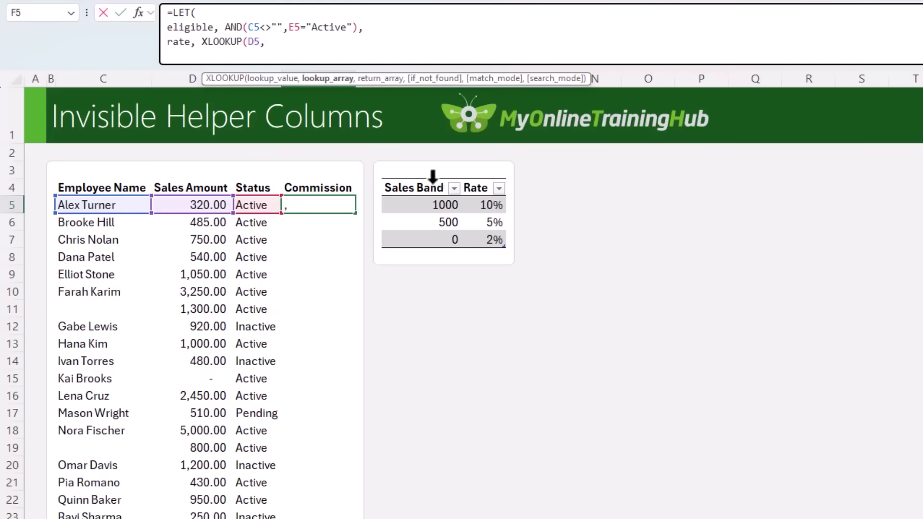
pyautogui.click(432, 180)
pyautogui.write(',')
pyautogui.click(475, 180)
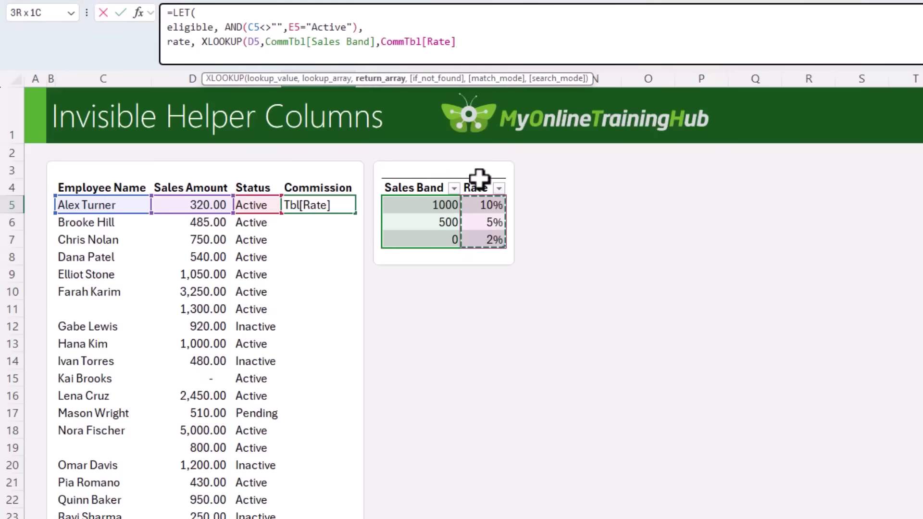
pyautogui.write(',')
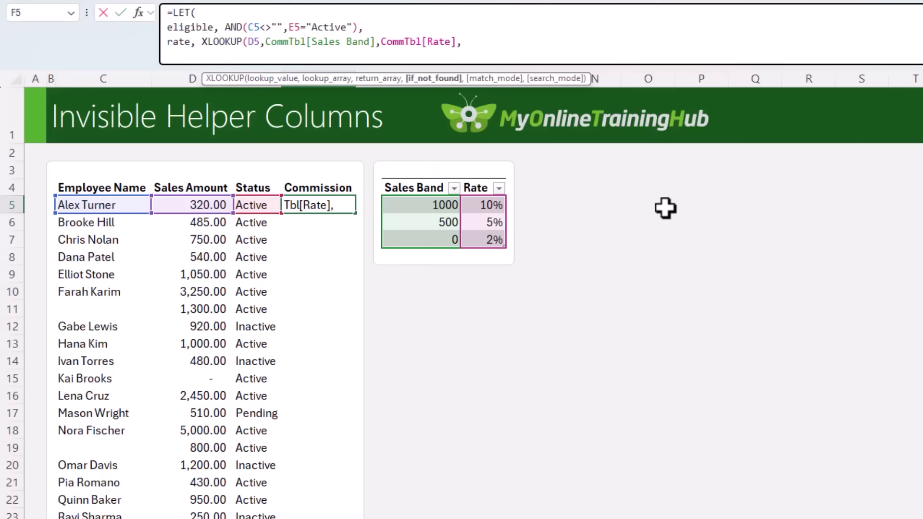
pyautogui.write(',')
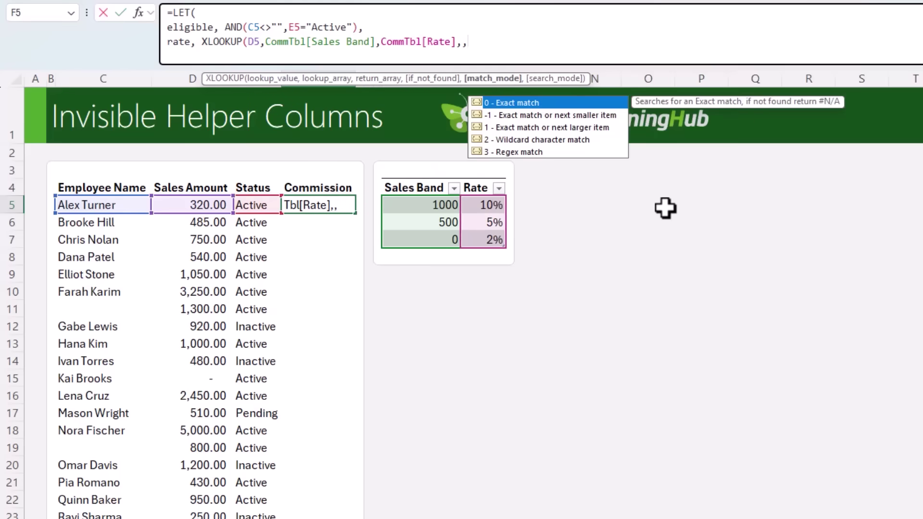
pyautogui.press('Down')
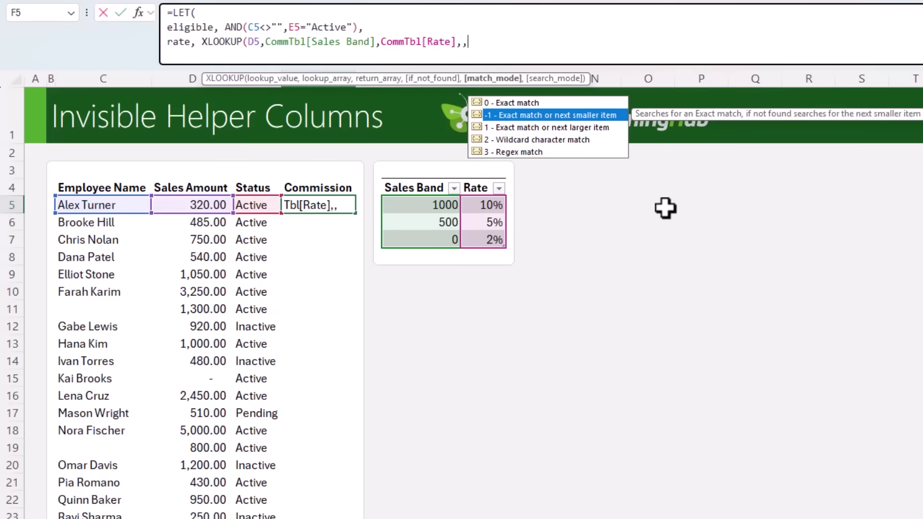
pyautogui.write('-1')
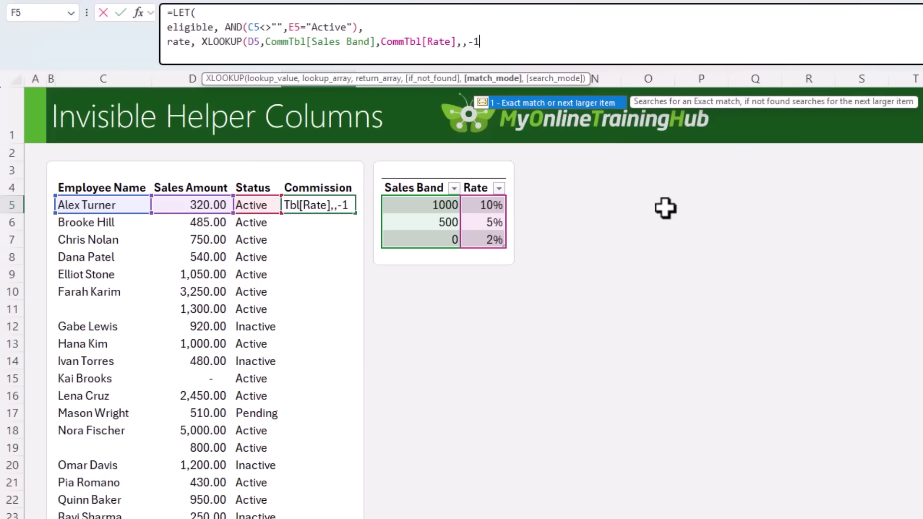
pyautogui.write('),')
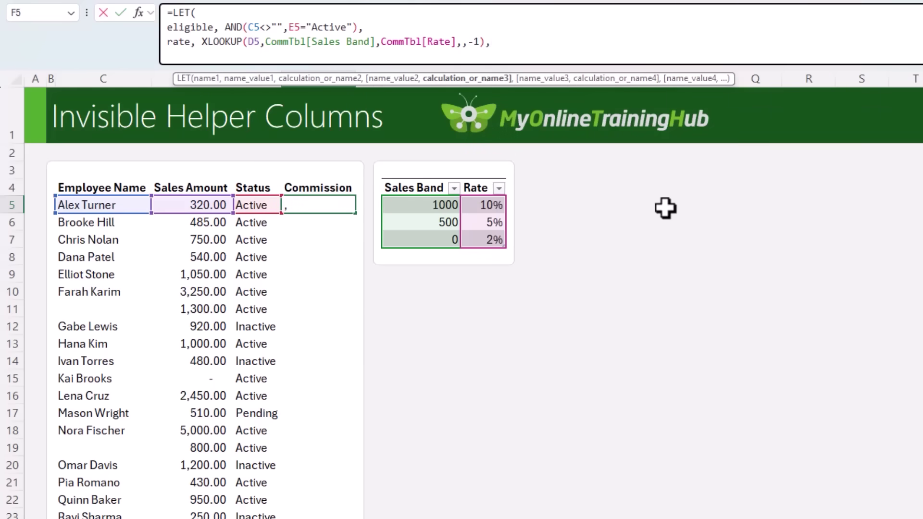
# End the LET with eligible*rate*D5 (6.40 in F5) and fill it down the Commission column
pyautogui.hotkey('alt', 'Return')
pyautogui.write('el')
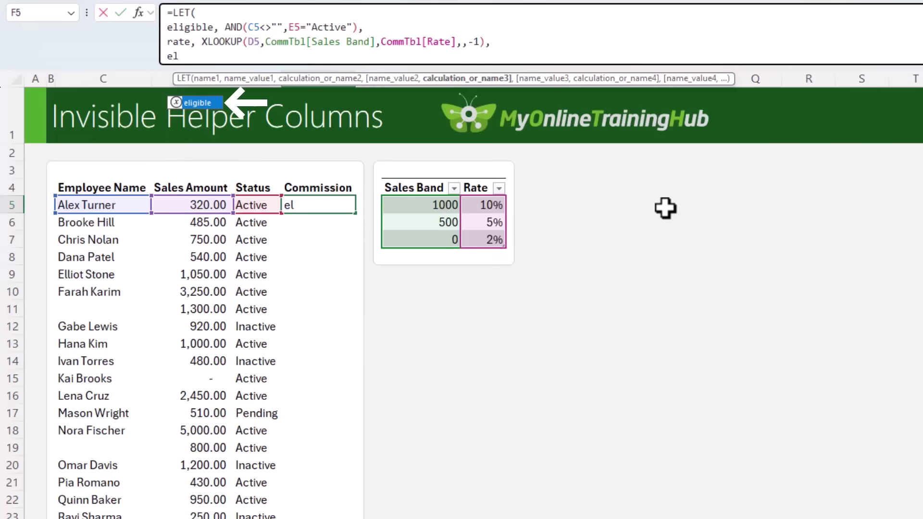
pyautogui.press('Tab')
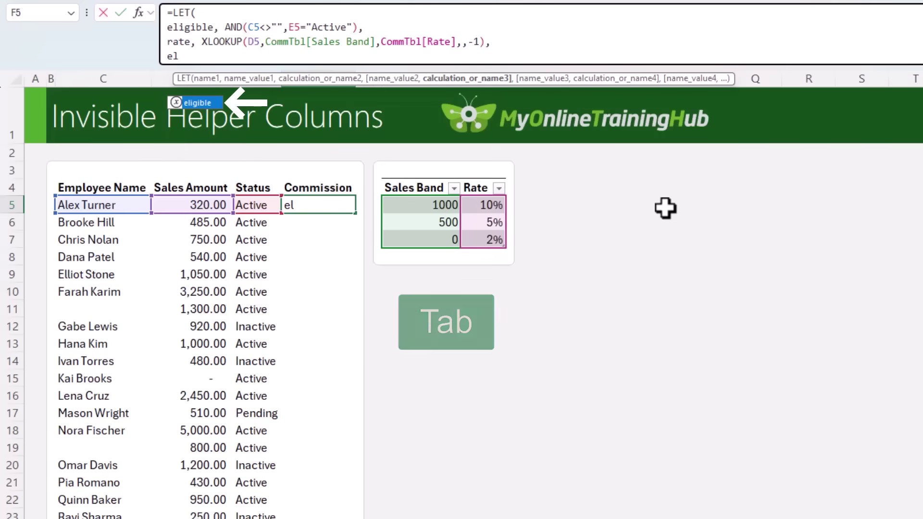
pyautogui.write('*rat')
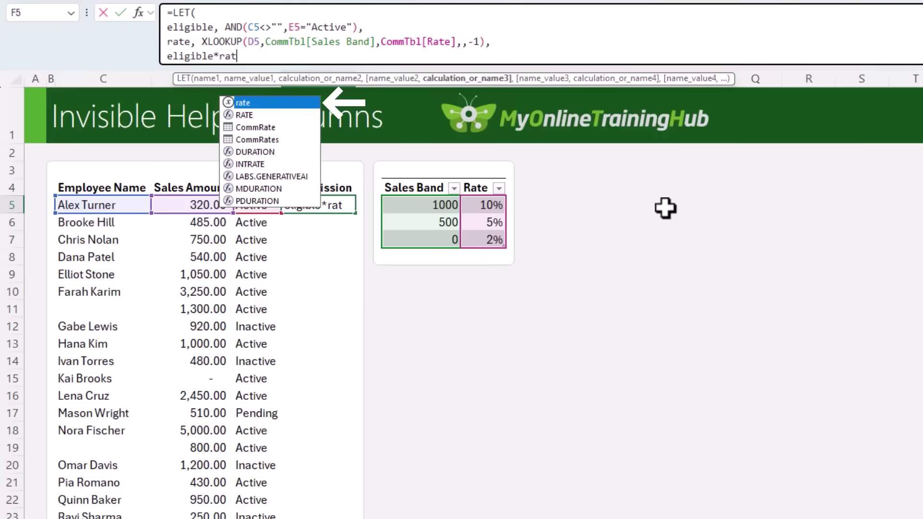
pyautogui.press('Tab')
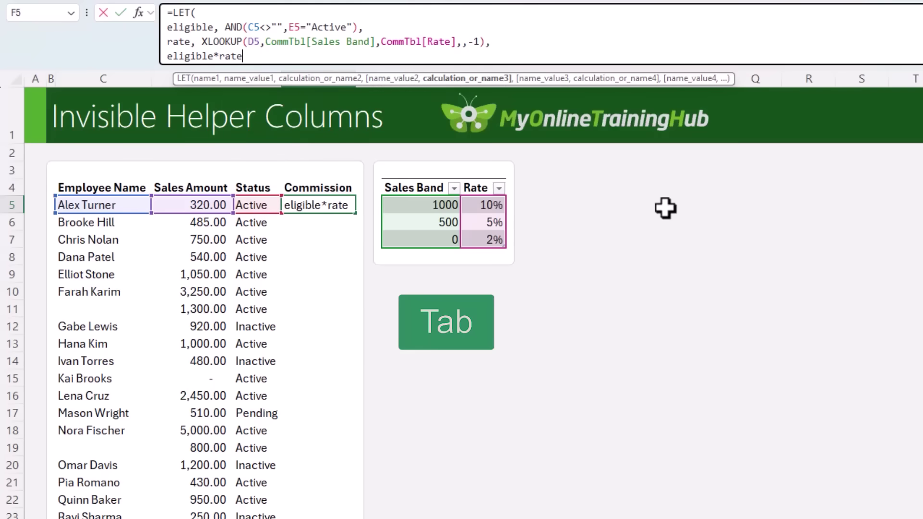
pyautogui.write('*')
pyautogui.click(218, 205)
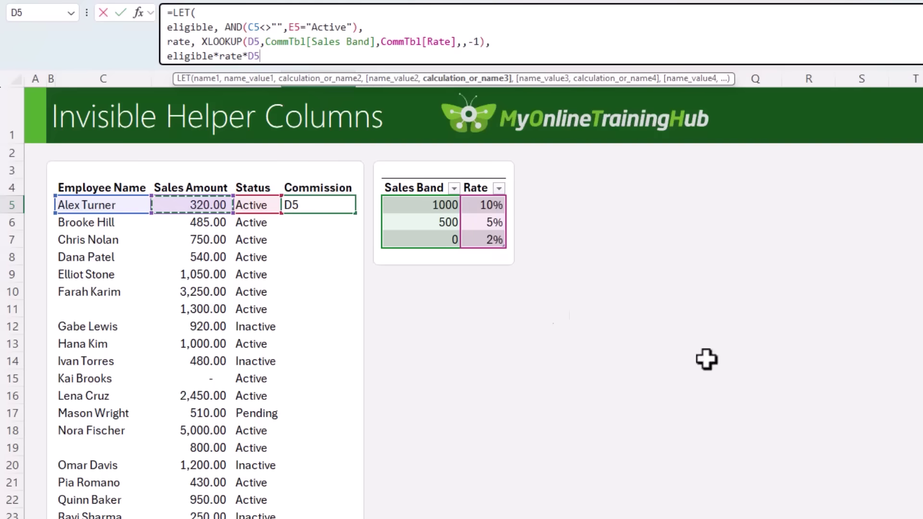
pyautogui.write(')')
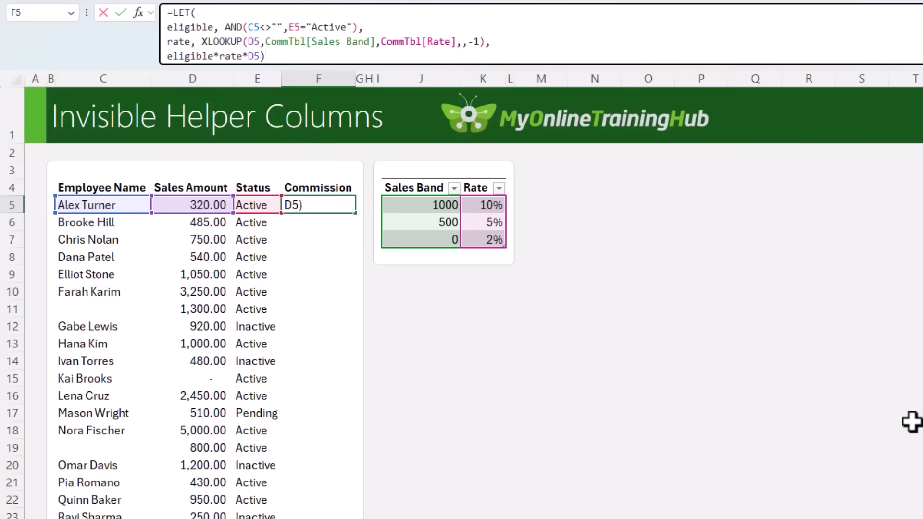
pyautogui.hotkey('ctrl', 'Return')
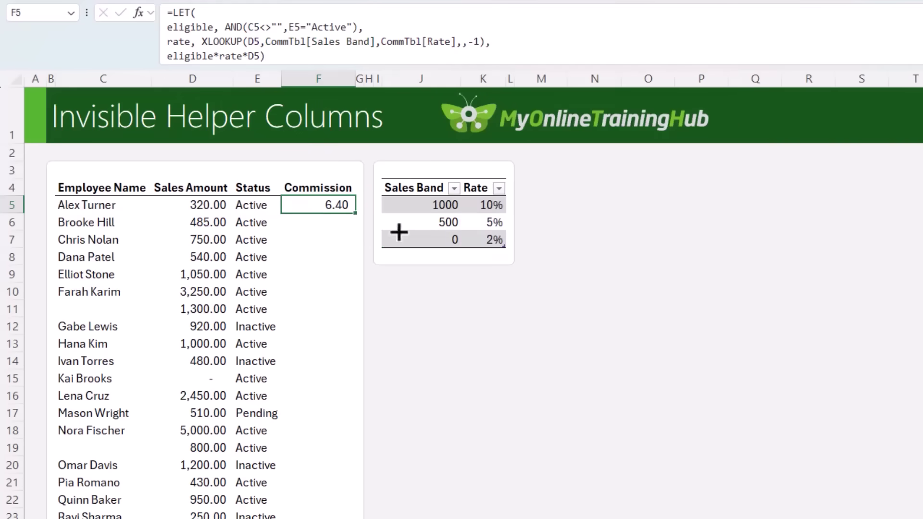
pyautogui.doubleClick(356, 218)
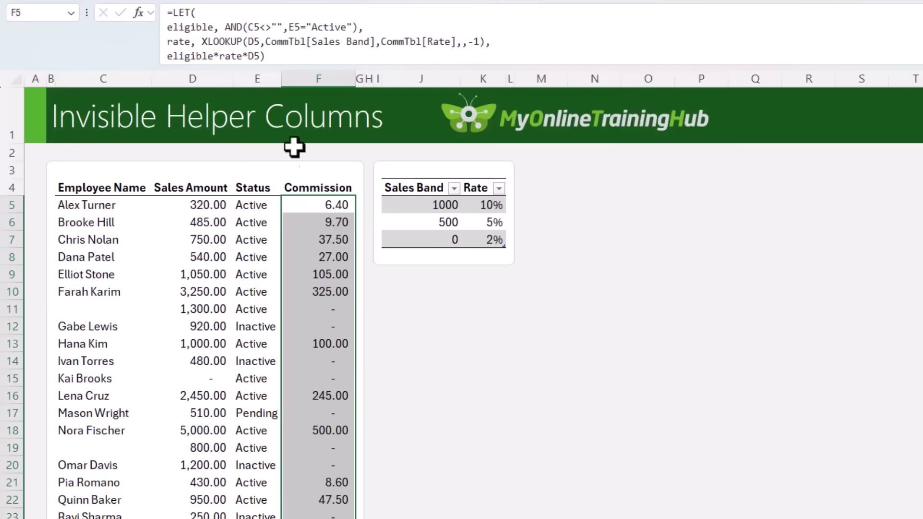
pyautogui.doubleClick(187, 27)
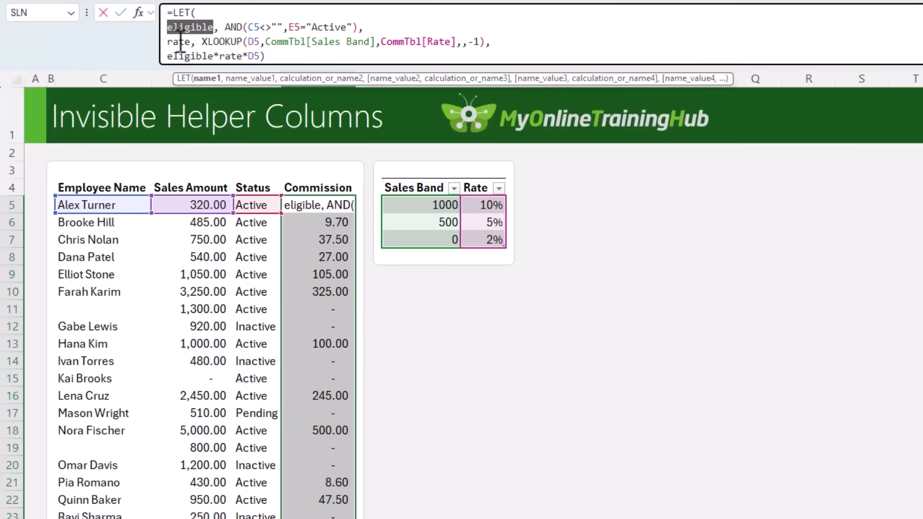
pyautogui.doubleClick(178, 41)
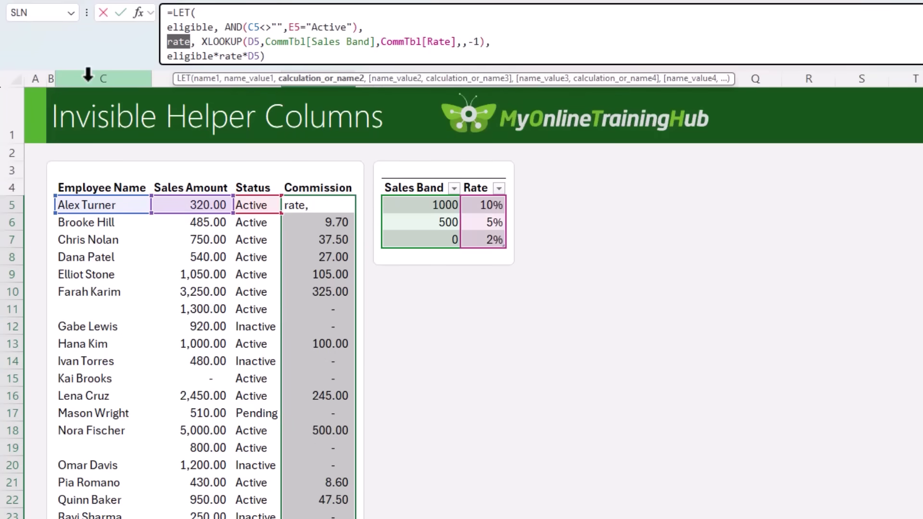
pyautogui.moveTo(167, 57); pyautogui.dragTo(269, 57)
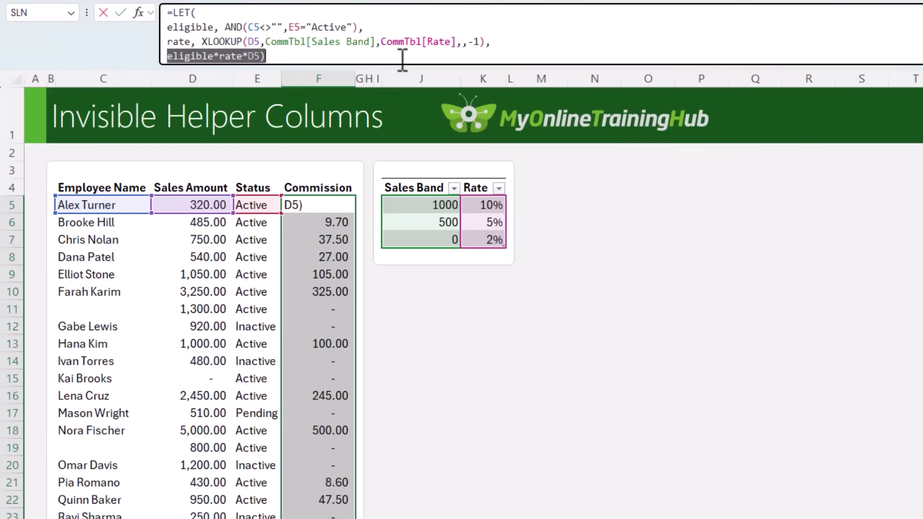
pyautogui.hotkey('ctrl', 'Return')
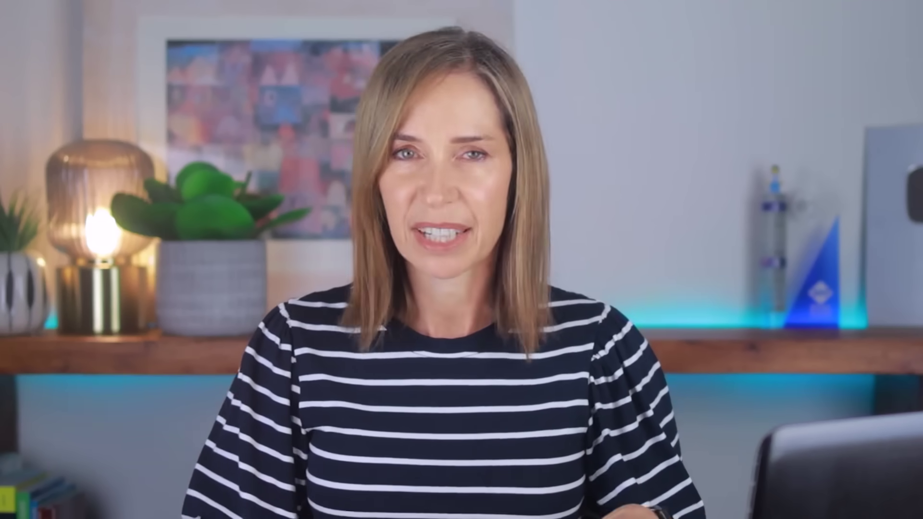
# Copy the commission LET formula text from the formula bar
pyautogui.moveTo(269, 56); pyautogui.dragTo(168, 12)
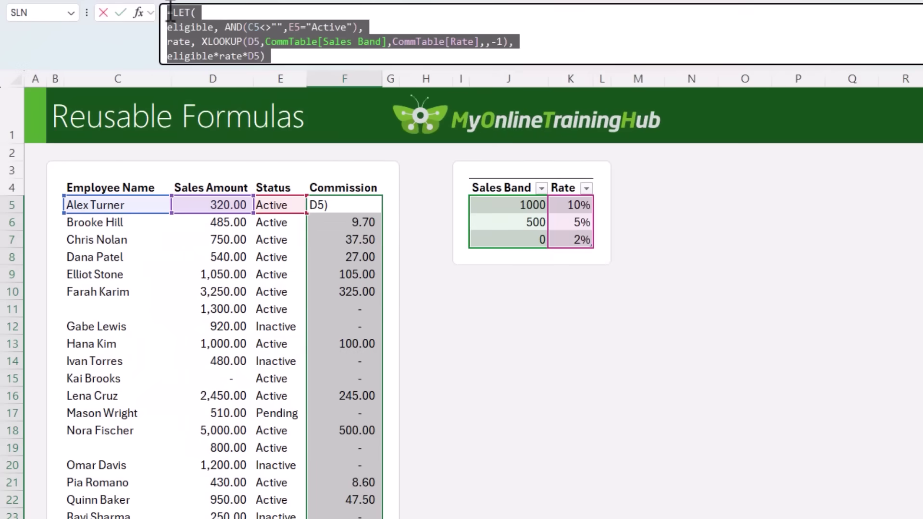
pyautogui.hotkey('ctrl', 'c')
pyautogui.press('Escape')
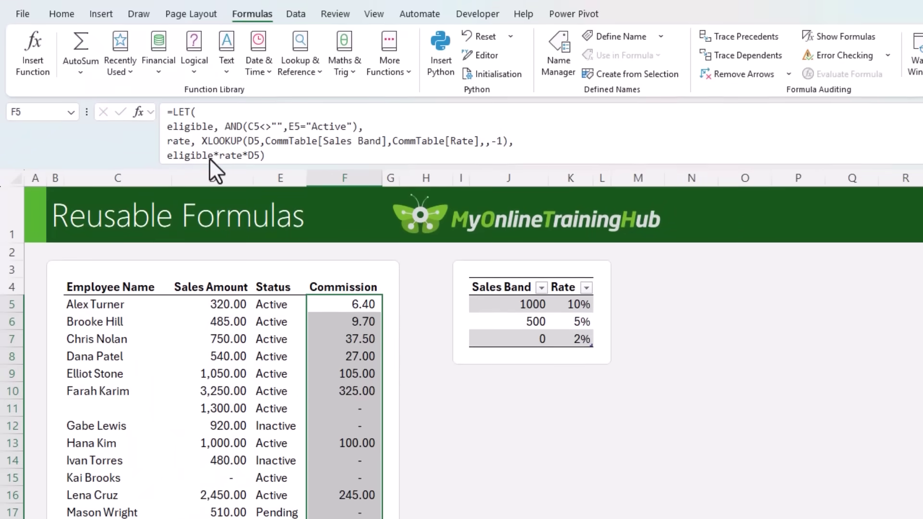
# Create a new name COMMISSION referring to =LAMBDA(sales,name,status, followed by the pasted LET formula
pyautogui.click(560, 68)
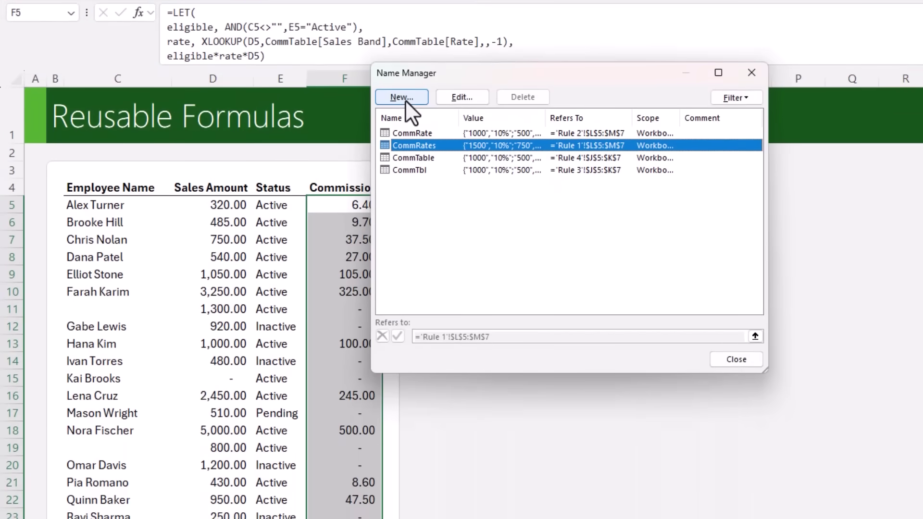
pyautogui.click(403, 198)
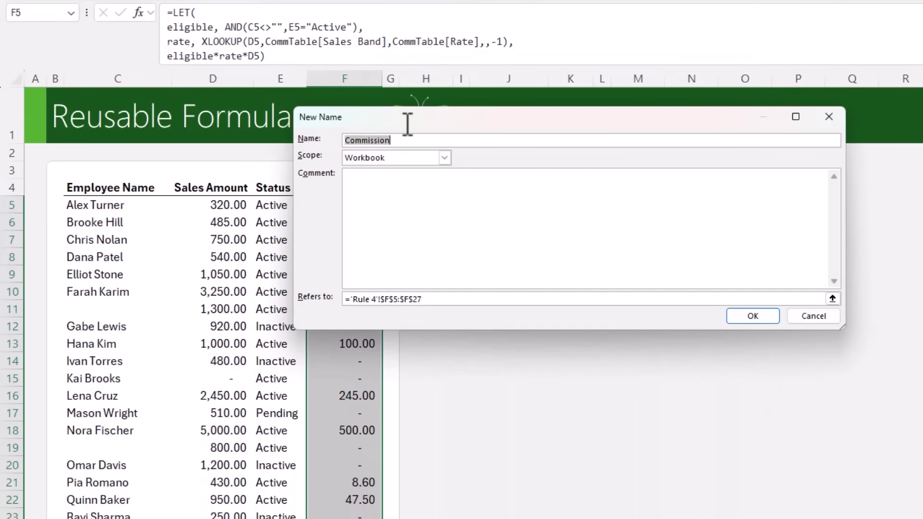
pyautogui.write('COMMISSION')
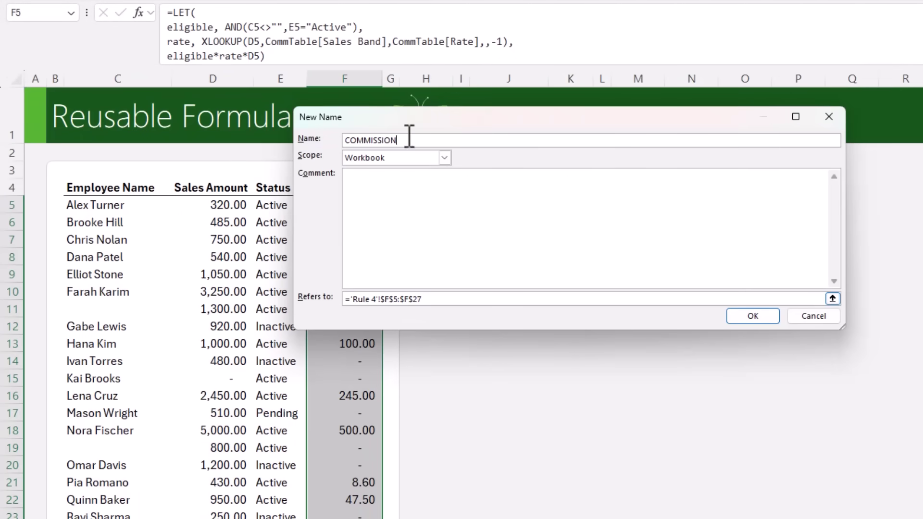
pyautogui.click(418, 294)
pyautogui.moveTo(418, 294); pyautogui.dragTo(326, 296)
pyautogui.write('=LAMBDA(')
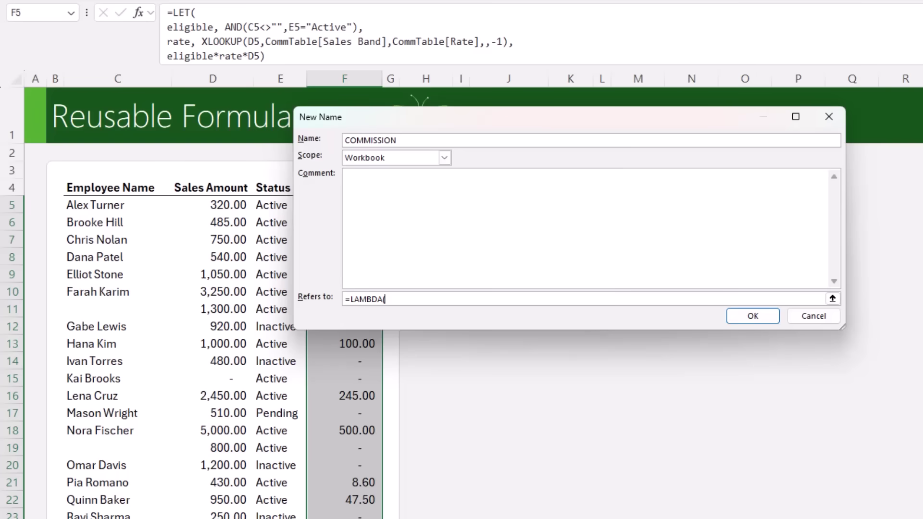
pyautogui.write('sales,name,status,')
pyautogui.hotkey('ctrl', 'v')
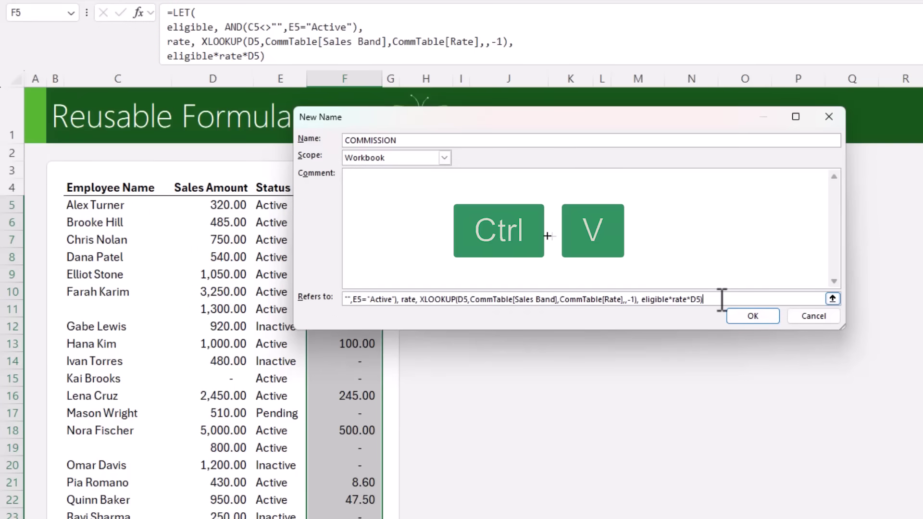
# Replace C5, E5 and D5 in the definition with name, status and sales, then save the name
pyautogui.moveTo(721, 299); pyautogui.dragTo(309, 298)
pyautogui.click(519, 300)
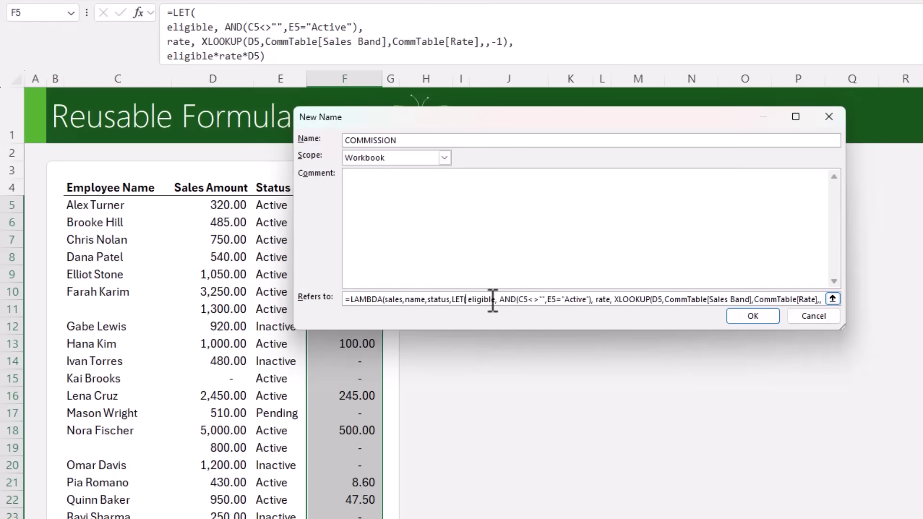
pyautogui.doubleClick(524, 300)
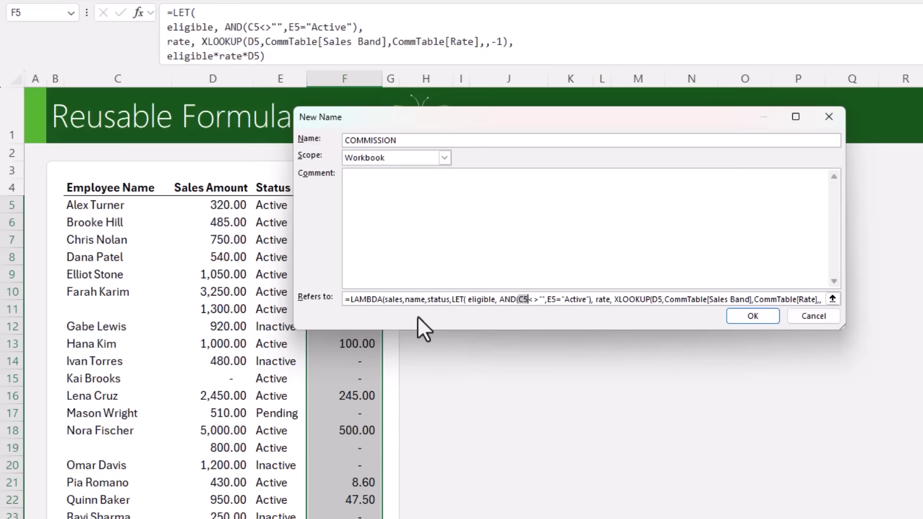
pyautogui.write('name')
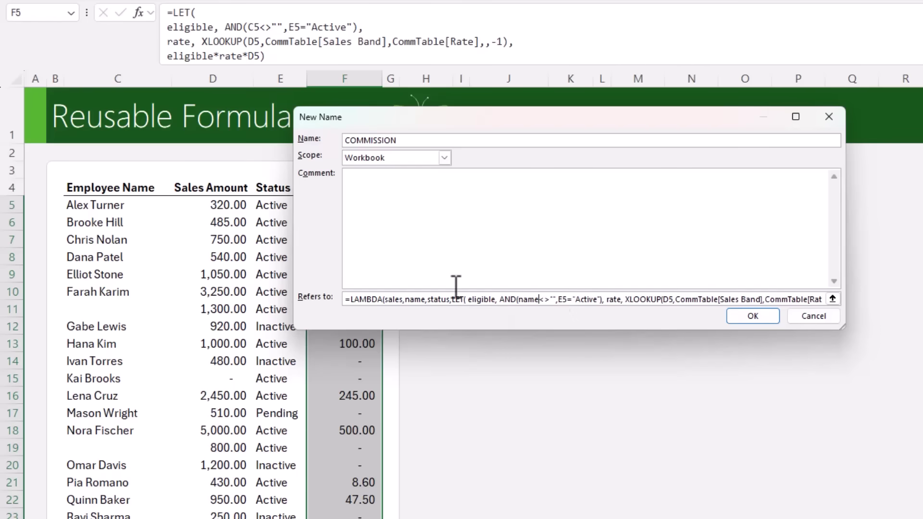
pyautogui.doubleClick(563, 299)
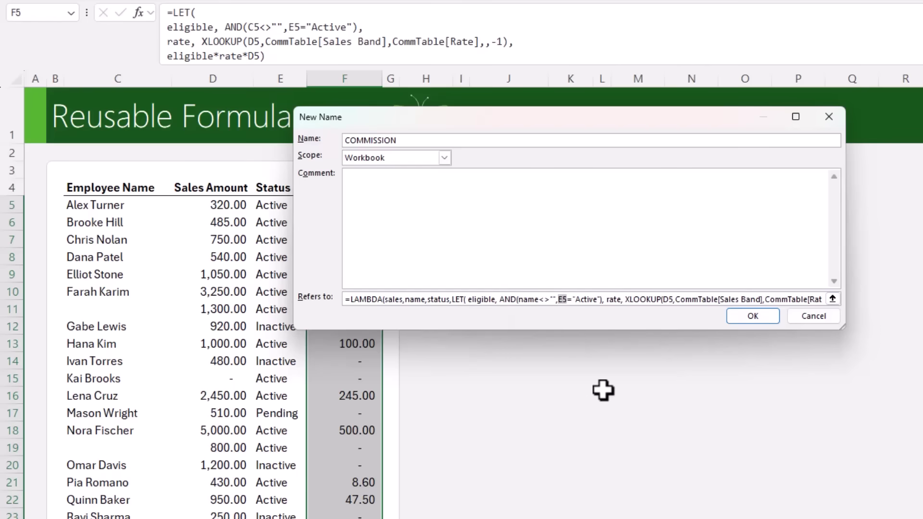
pyautogui.write('status')
pyautogui.doubleClick(681, 299)
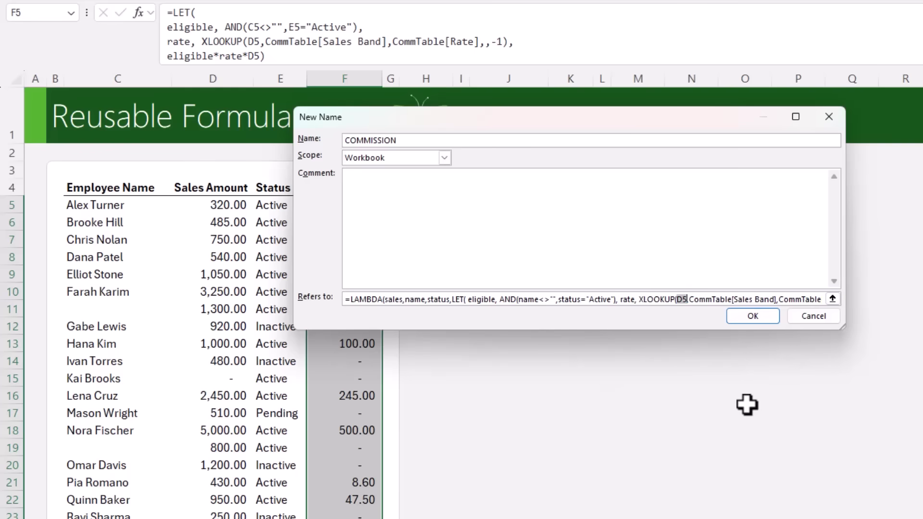
pyautogui.write('sales')
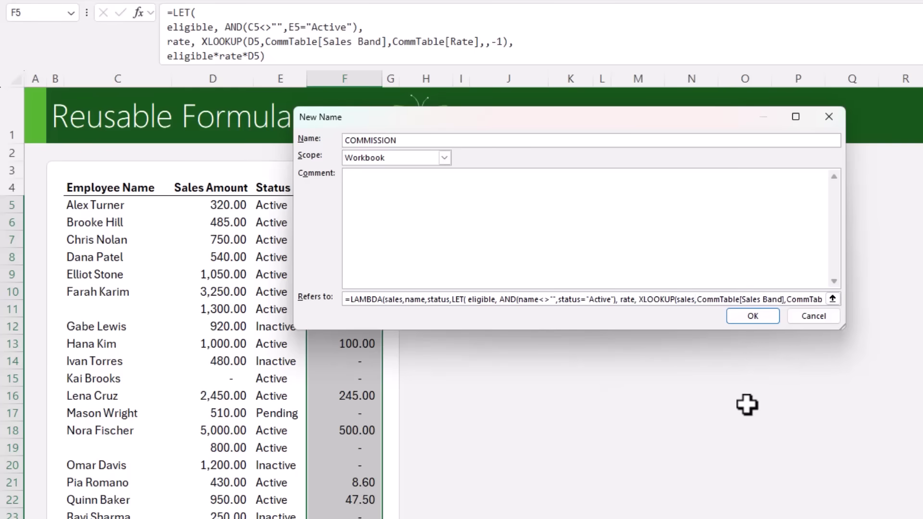
pyautogui.moveTo(782, 299); pyautogui.dragTo(834, 301)
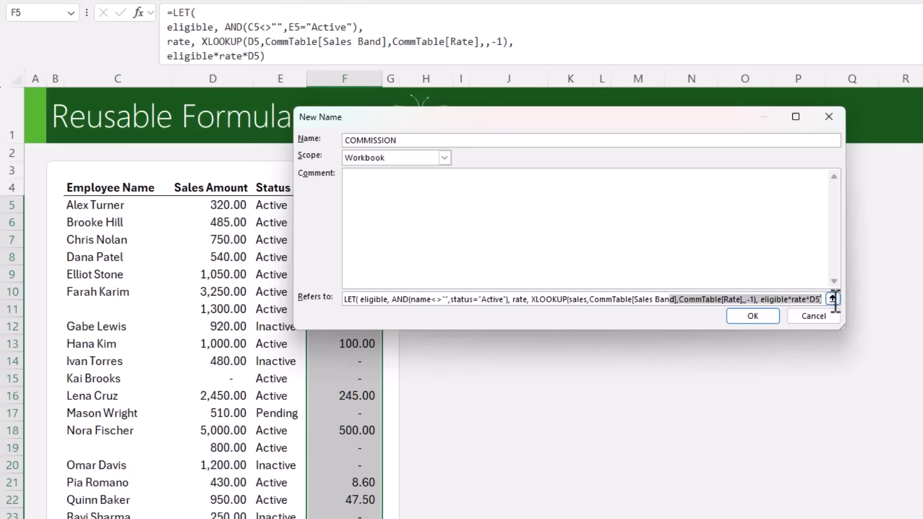
pyautogui.doubleClick(816, 299)
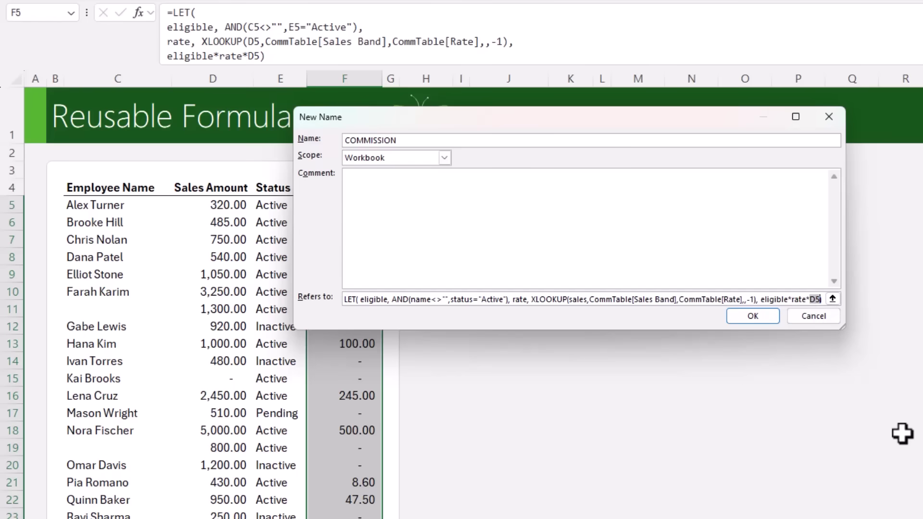
pyautogui.write('sales')
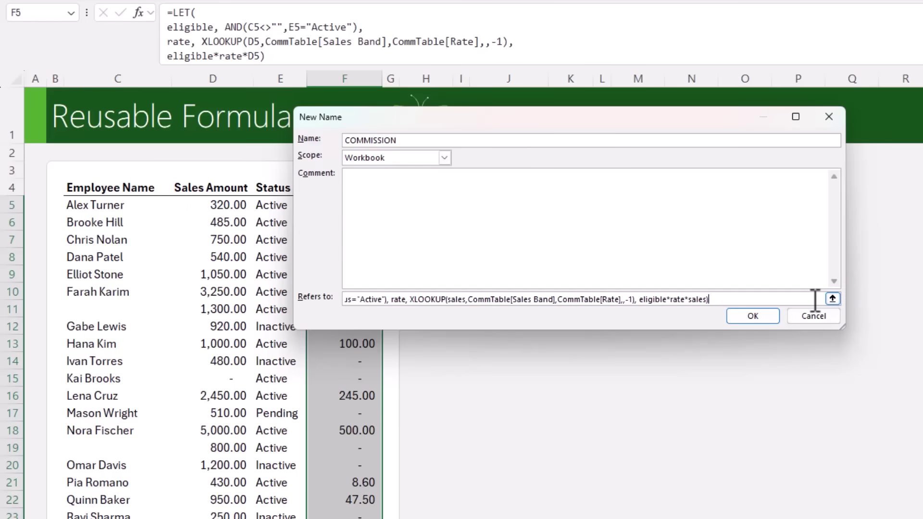
pyautogui.write(')')
pyautogui.click(739, 316)
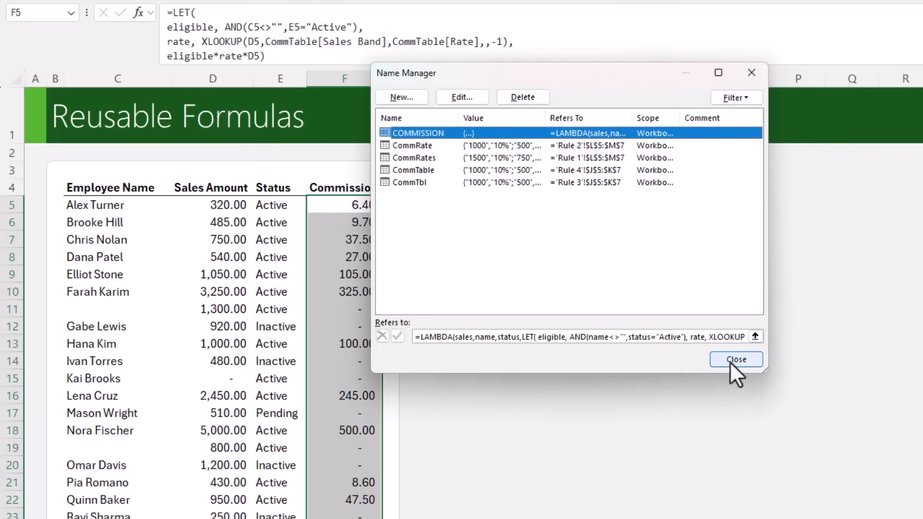
pyautogui.click(729, 362)
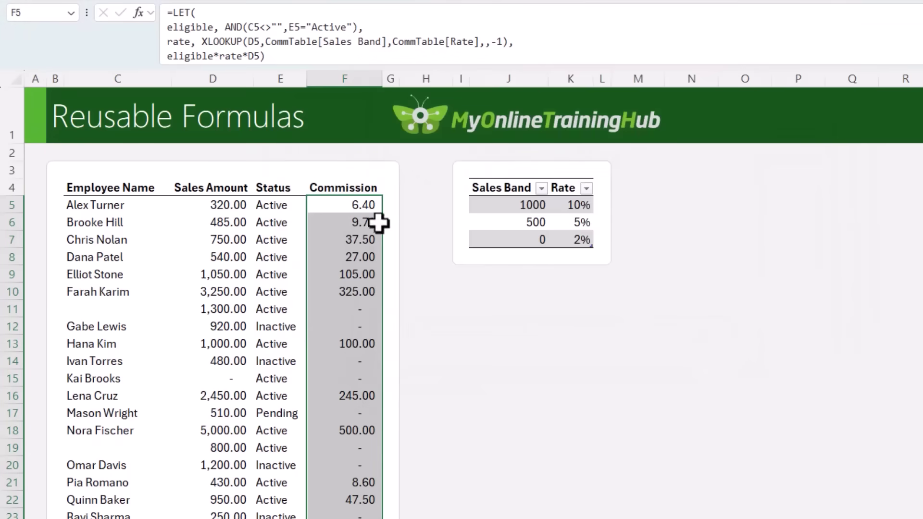
# Enter =COMMISSION(D5,C5,E5) in F5 and fill it down column F
pyautogui.write('=comm')
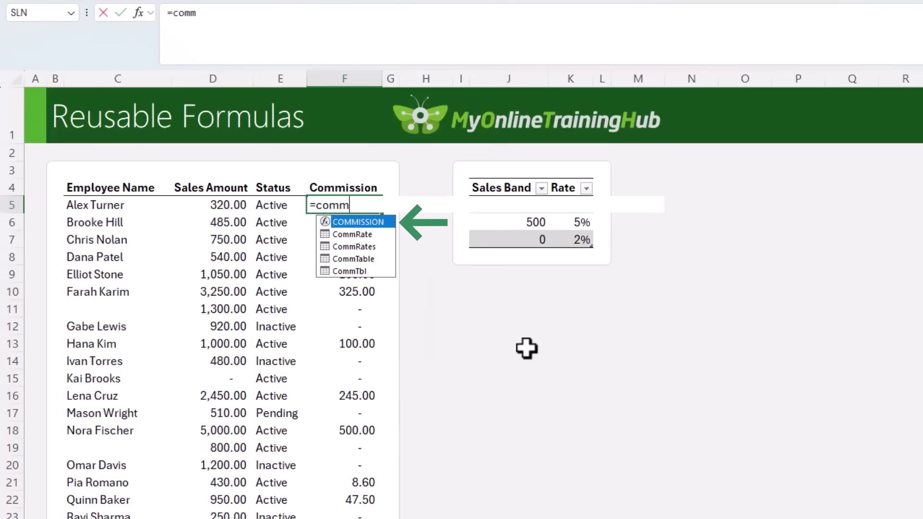
pyautogui.press('Tab')
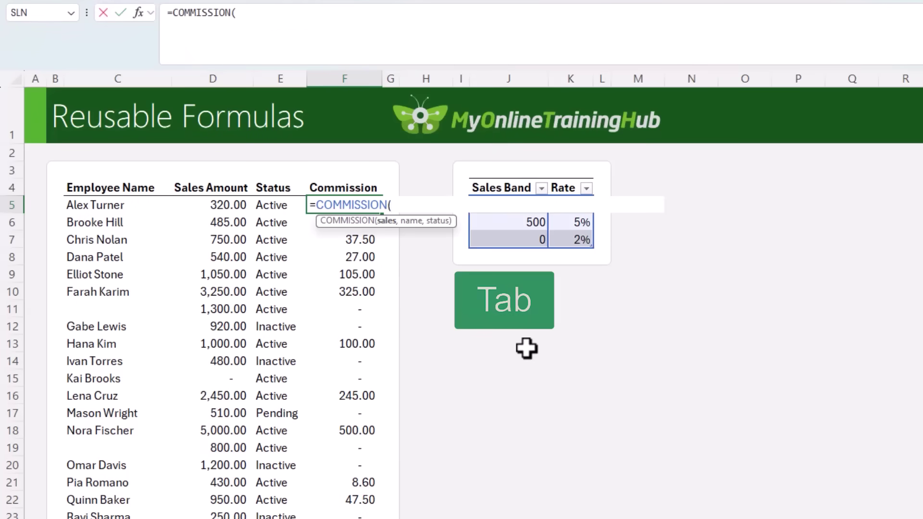
pyautogui.click(235, 205)
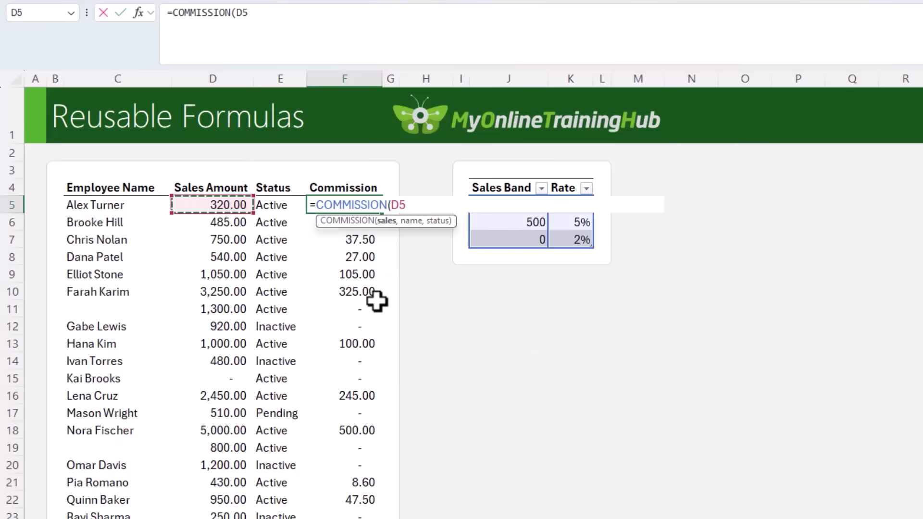
pyautogui.write(',')
pyautogui.click(123, 201)
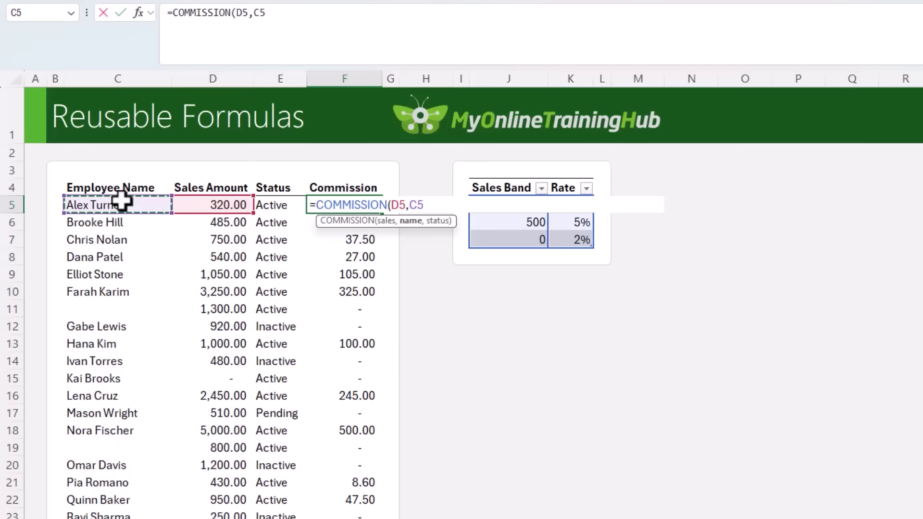
pyautogui.write(',')
pyautogui.click(278, 202)
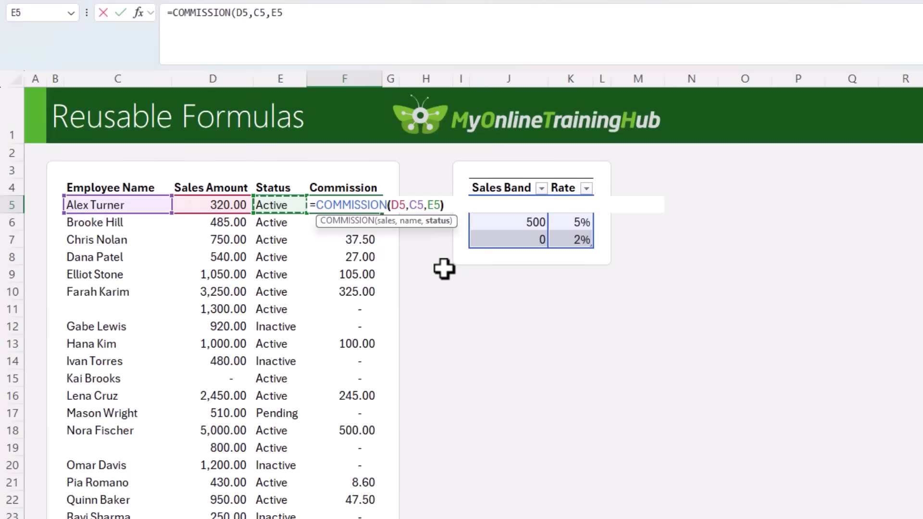
pyautogui.write(')')
pyautogui.hotkey('ctrl', 'Return')
pyautogui.doubleClick(383, 213)
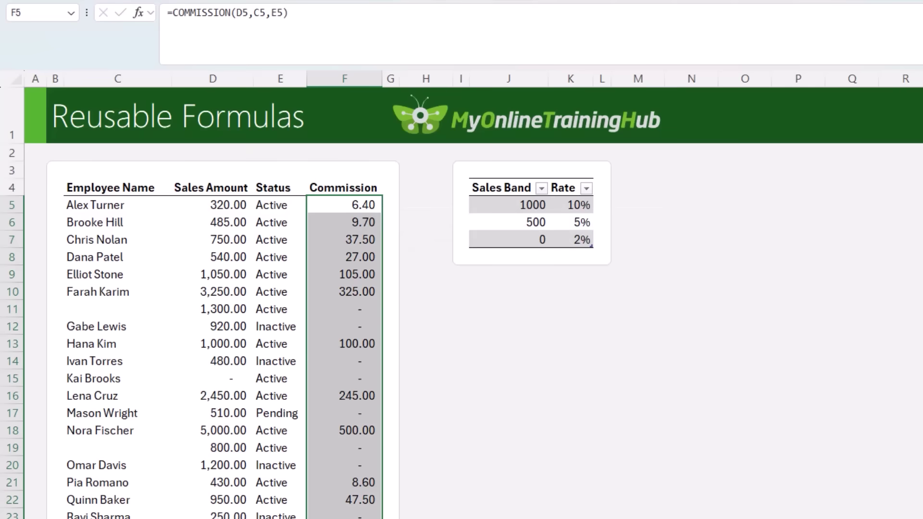
pyautogui.press('F2')
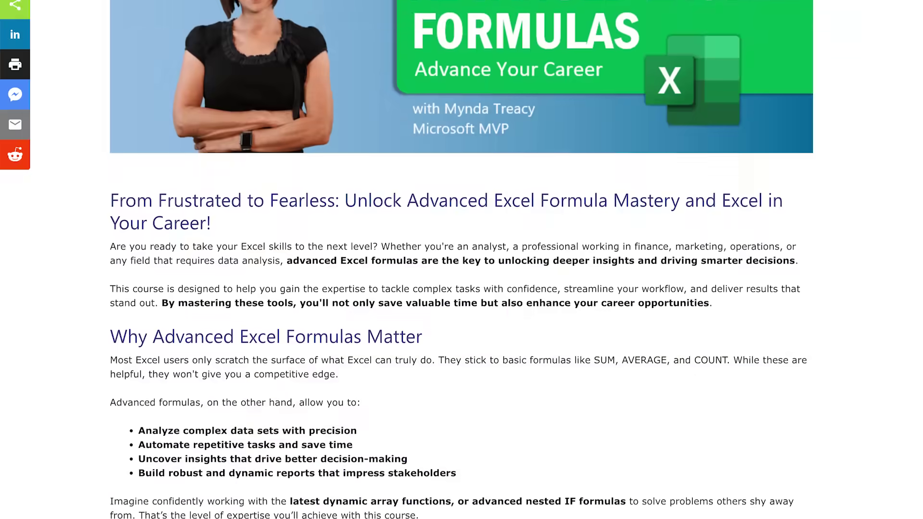
# Scroll down the course page past testimonials and contents to the Black Friday 20% off banner
pyautogui.scroll(-7, 462, 259)
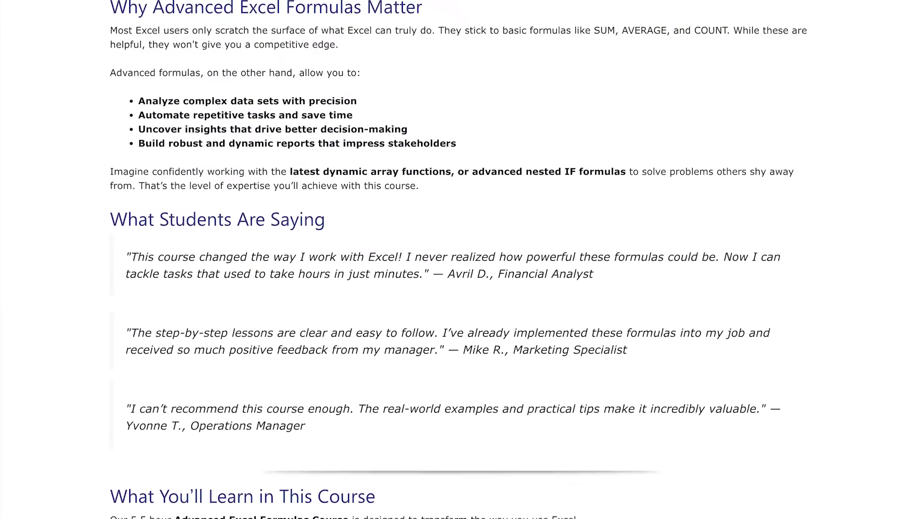
pyautogui.scroll(-6, 461, 259)
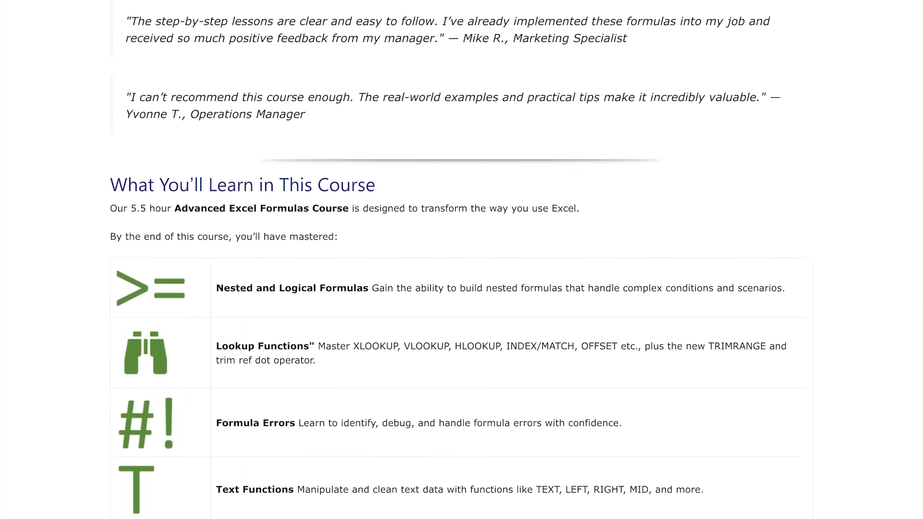
pyautogui.scroll(-5, 461, 259)
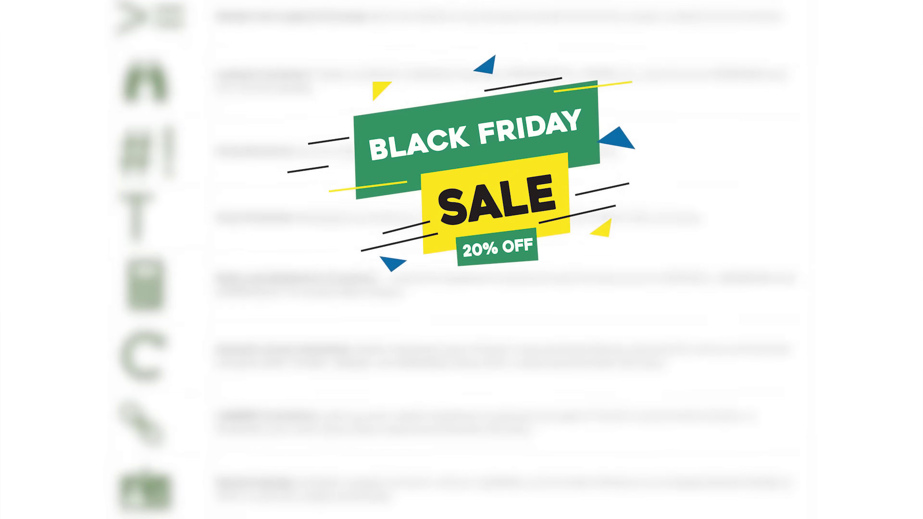
pyautogui.scroll(-3, 461, 259)
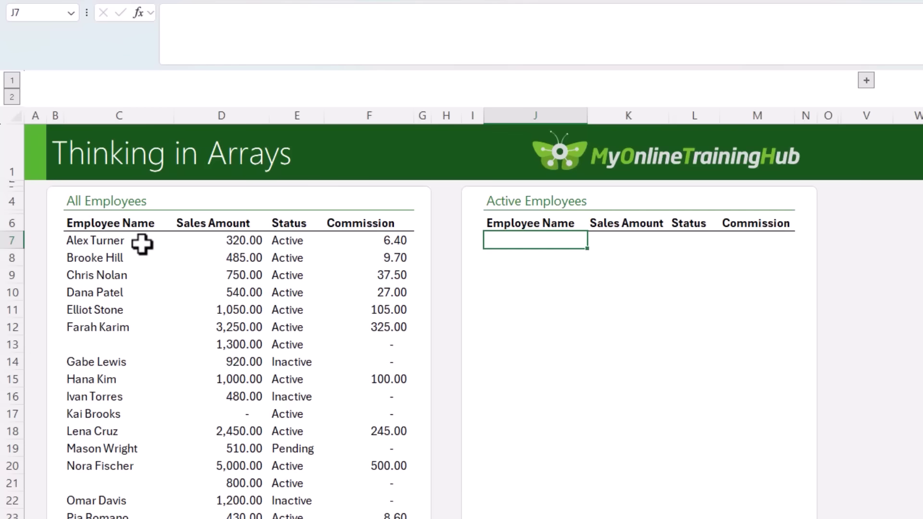
pyautogui.click(146, 243)
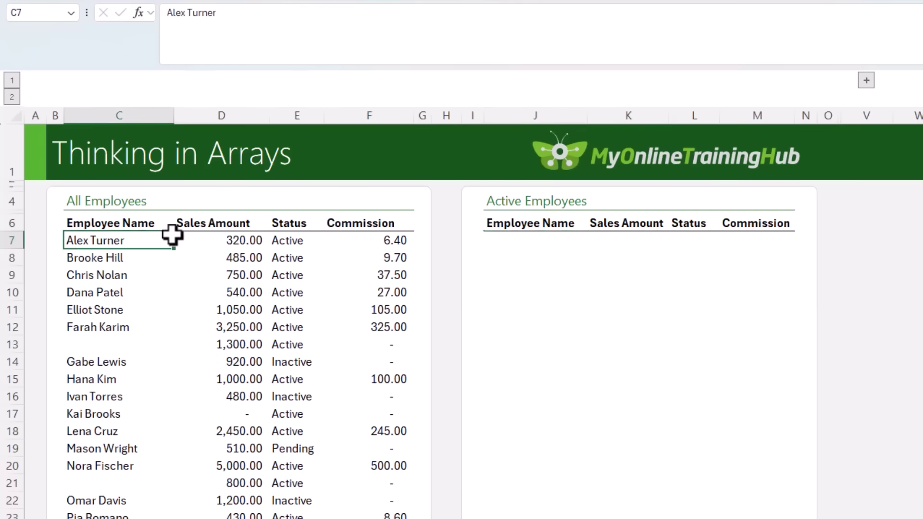
pyautogui.click(294, 14)
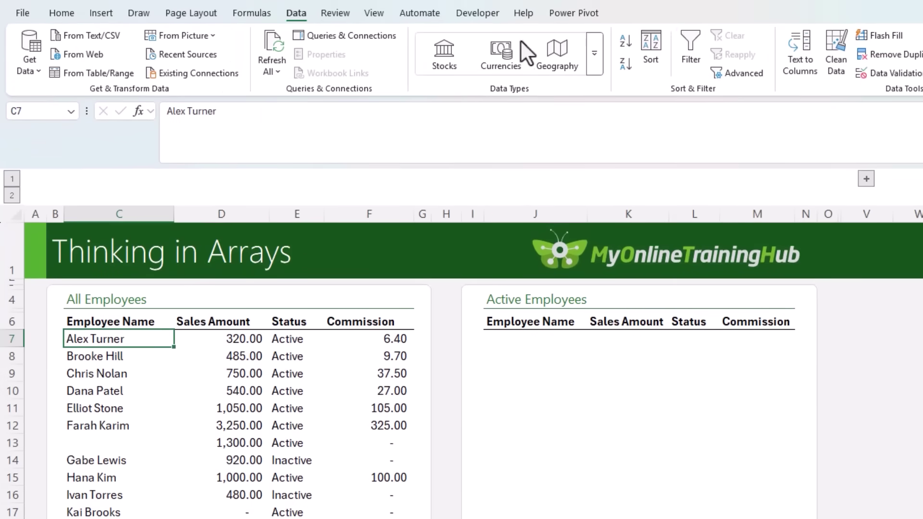
pyautogui.click(692, 55)
pyautogui.click(262, 322)
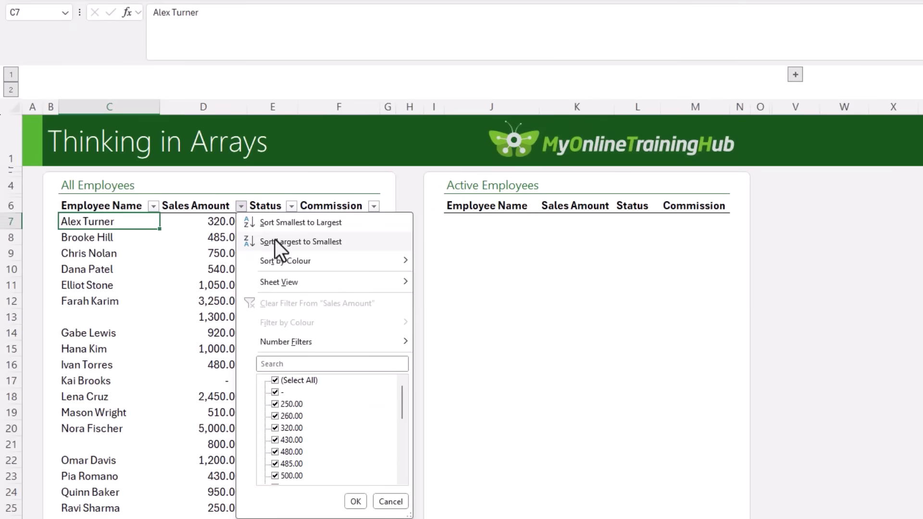
pyautogui.click(276, 241)
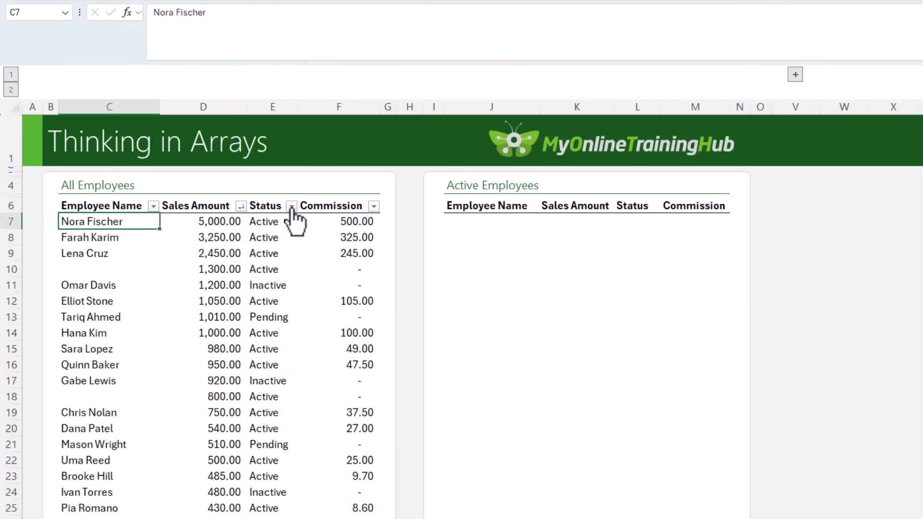
pyautogui.click(291, 207)
pyautogui.click(325, 404)
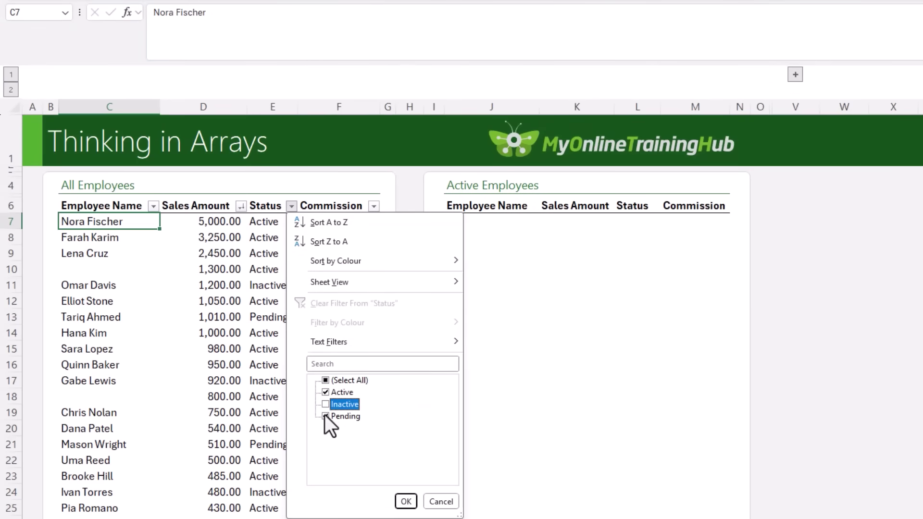
pyautogui.click(325, 415)
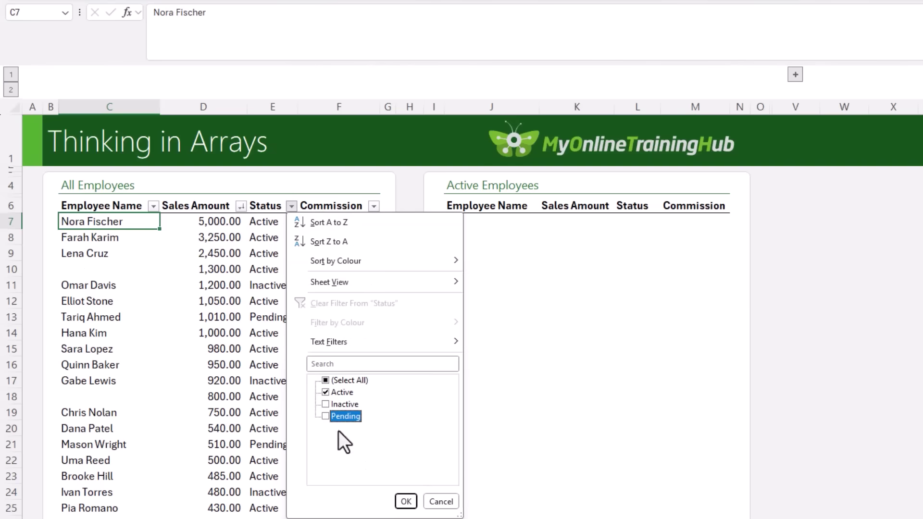
pyautogui.click(405, 501)
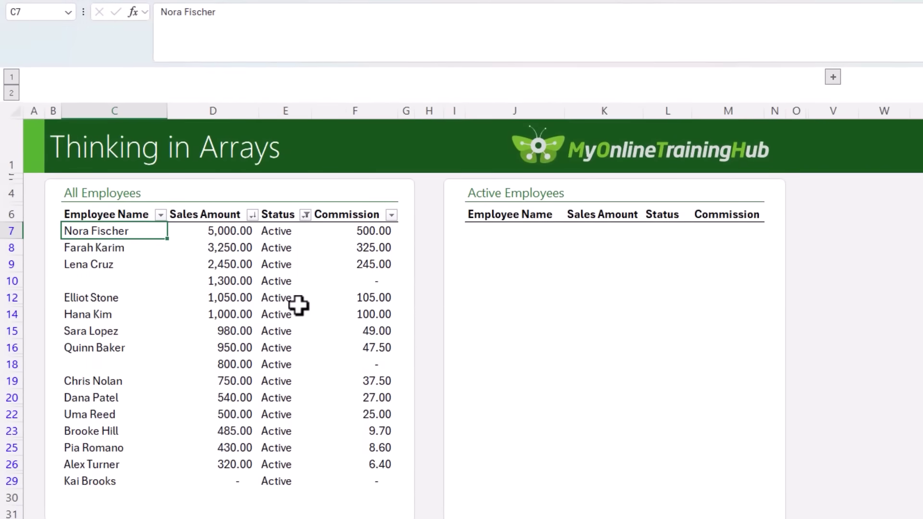
pyautogui.click(114, 498)
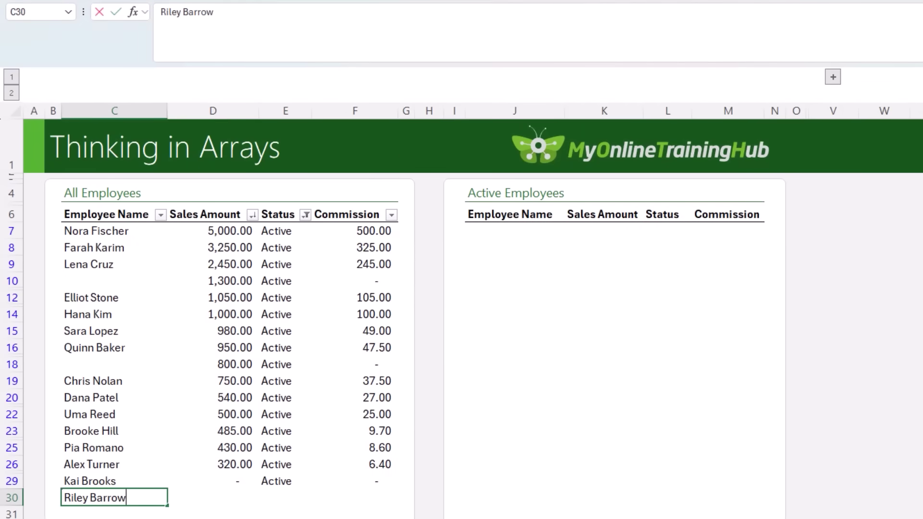
pyautogui.press('Tab')
pyautogui.write('3075')
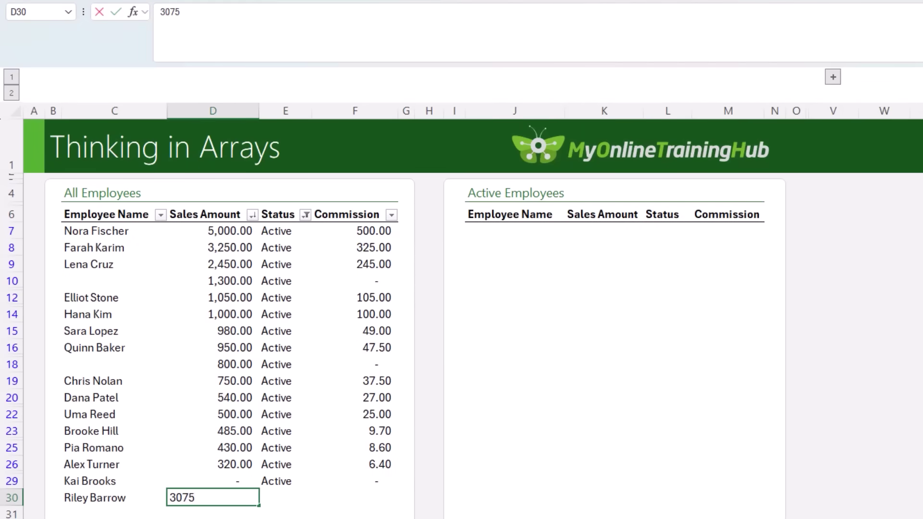
pyautogui.press('Tab')
pyautogui.write('Active')
pyautogui.press('Tab')
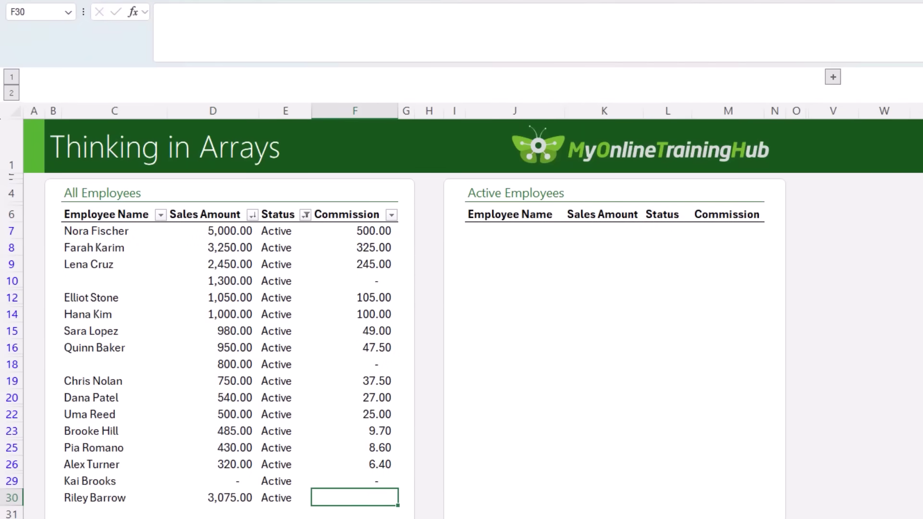
pyautogui.click(285, 497)
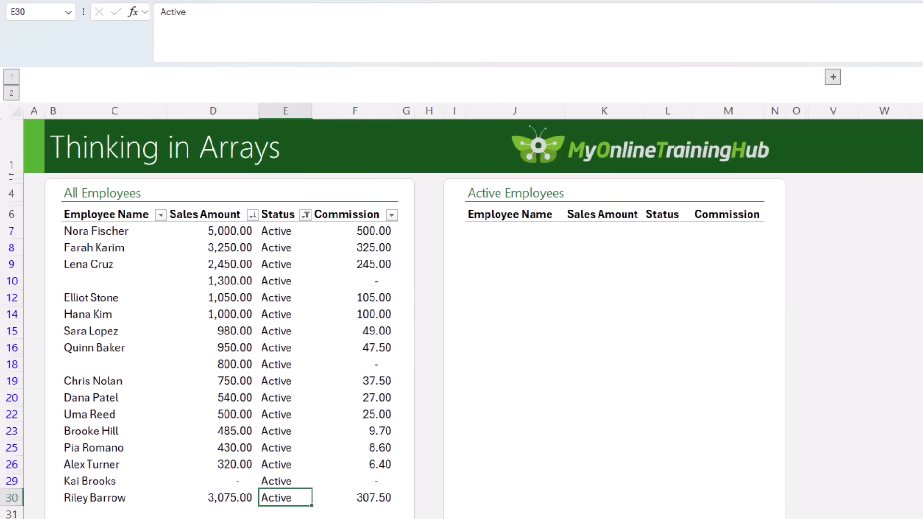
pyautogui.click(213, 497)
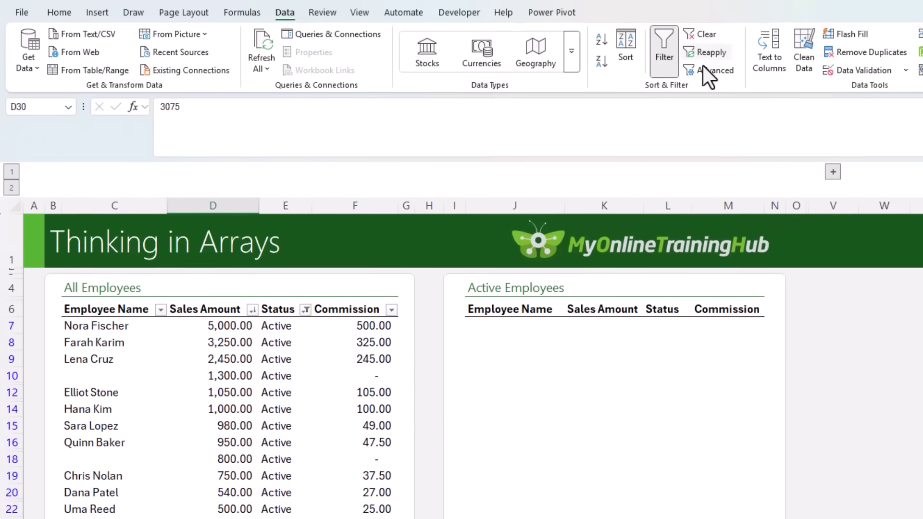
pyautogui.click(702, 57)
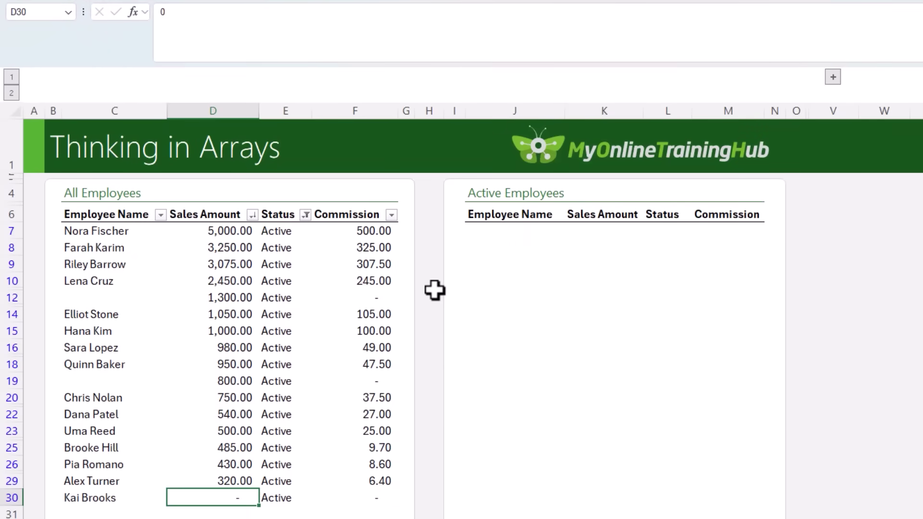
pyautogui.hotkey('ctrl', 'z')
pyautogui.hotkey('ctrl', 'z')
pyautogui.hotkey('ctrl', 'z')
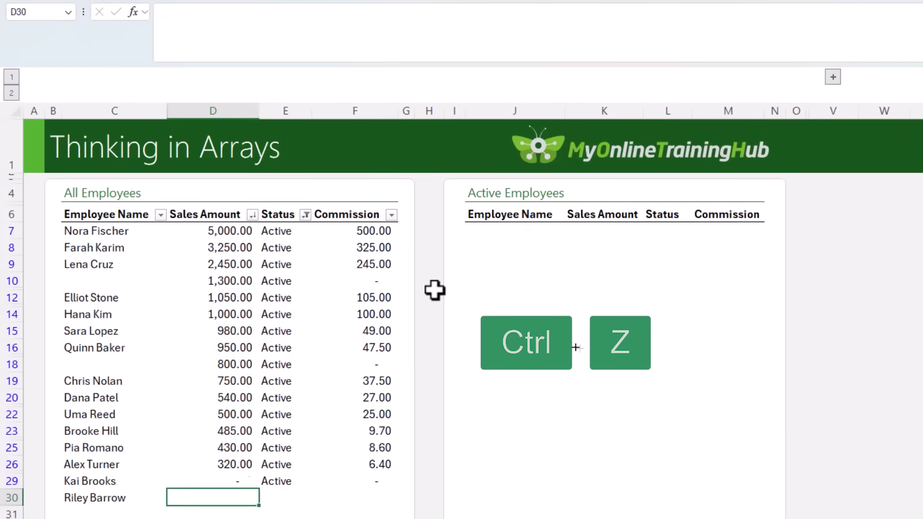
pyautogui.hotkey('ctrl', 'z')
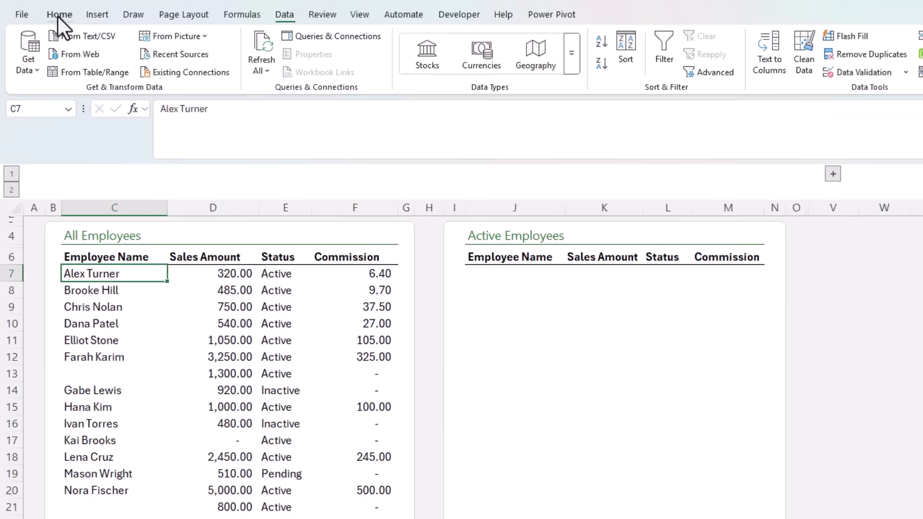
# Format C6:F29 as a Table Style Light 1 table with headers, named SalesData
pyautogui.click(57, 16)
pyautogui.click(690, 61)
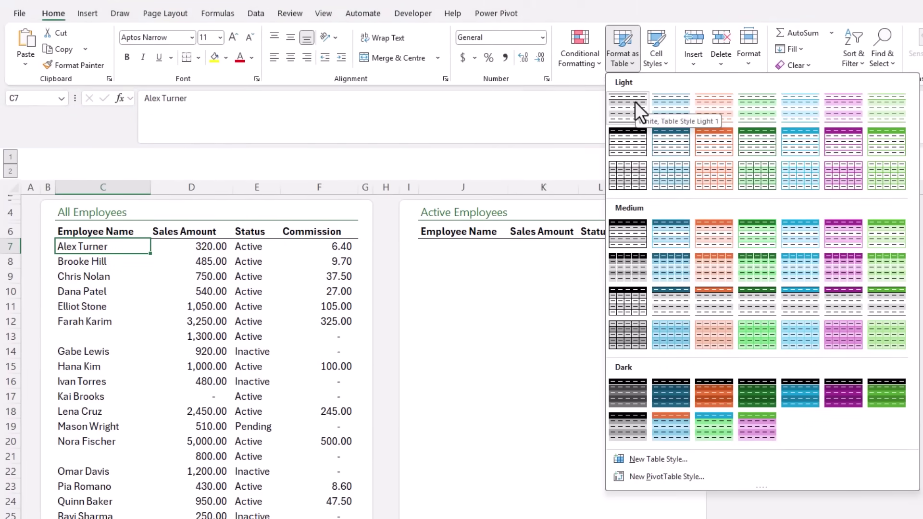
pyautogui.click(635, 102)
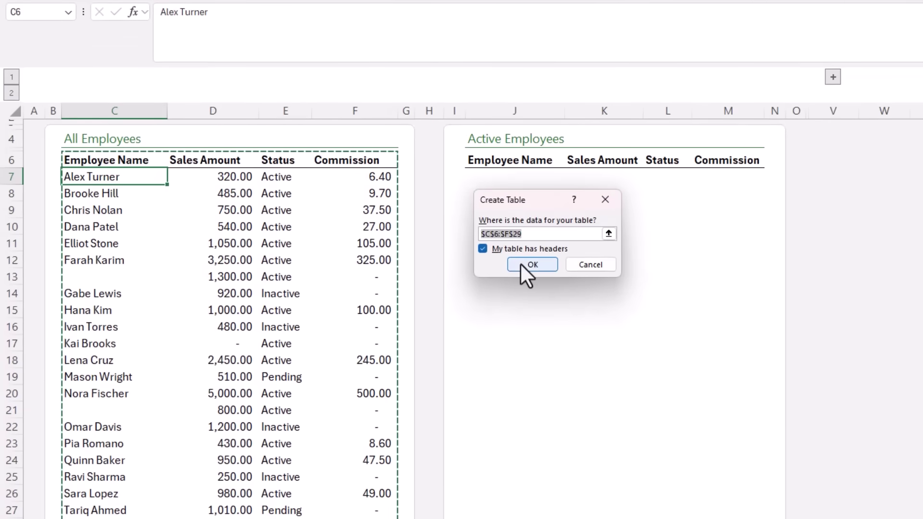
pyautogui.click(520, 263)
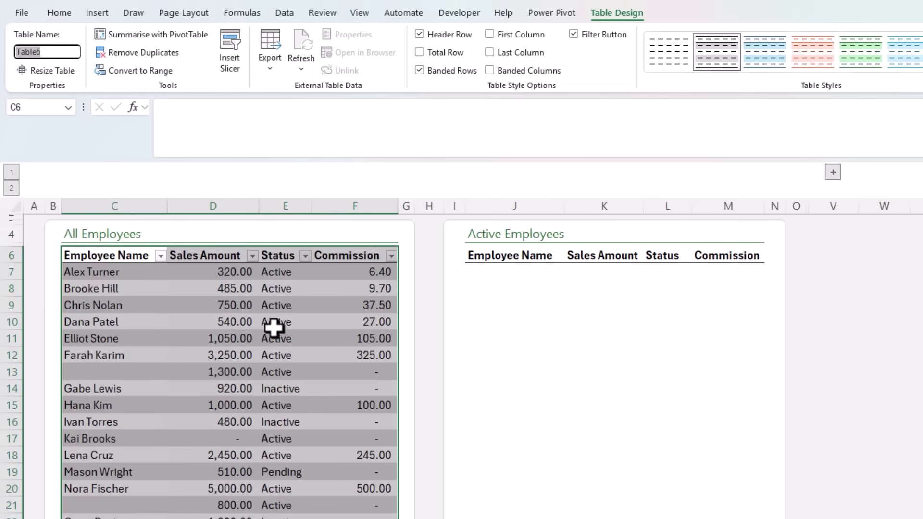
pyautogui.write('SalesData')
pyautogui.press('Return')
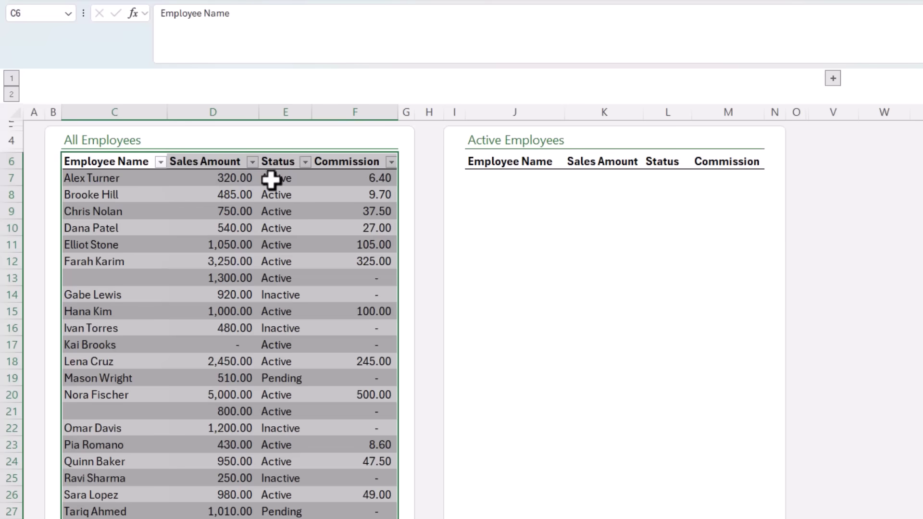
# In J7, enter =SORT(FILTER(SalesData,SalesData[Status]="Active","No records found"),2,-1)
pyautogui.click(483, 181)
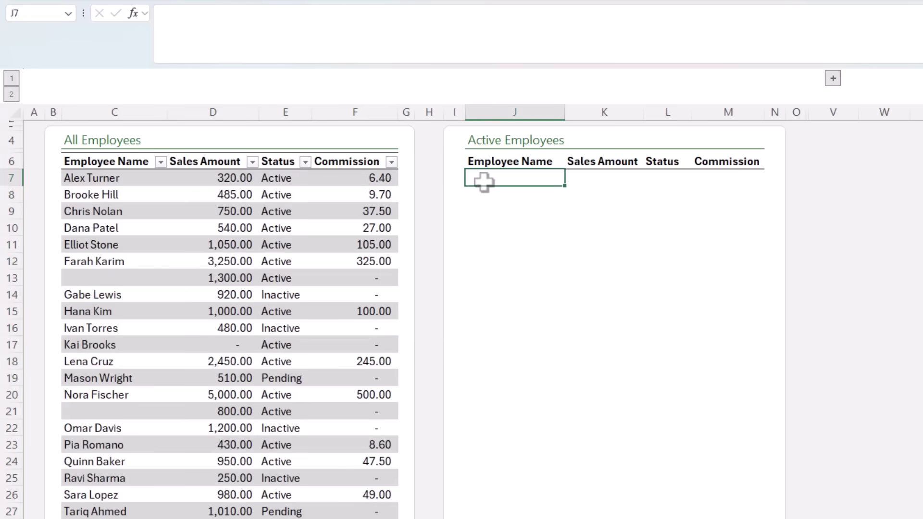
pyautogui.write('=')
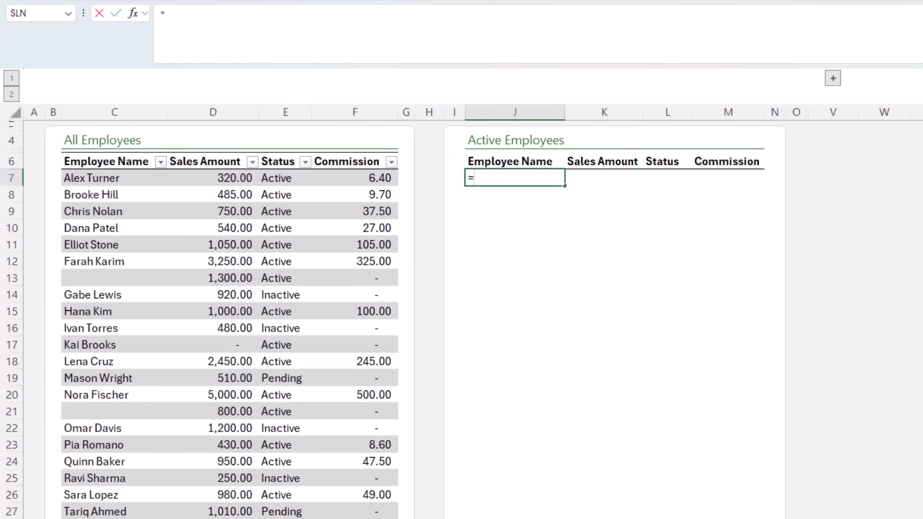
pyautogui.write('sort')
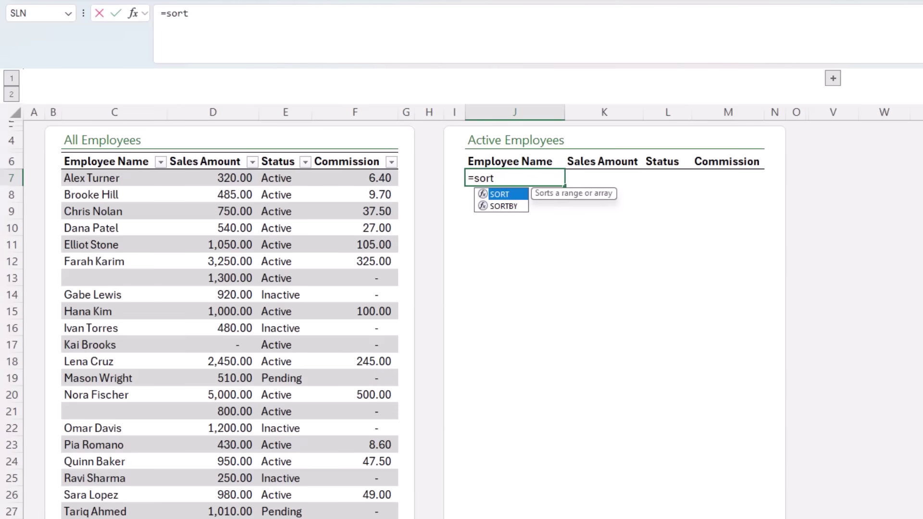
pyautogui.press('Tab')
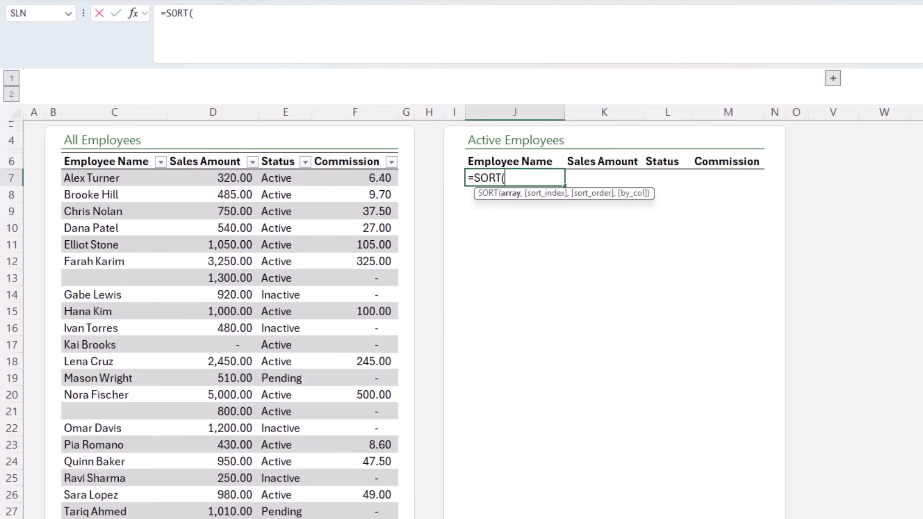
pyautogui.write('fil')
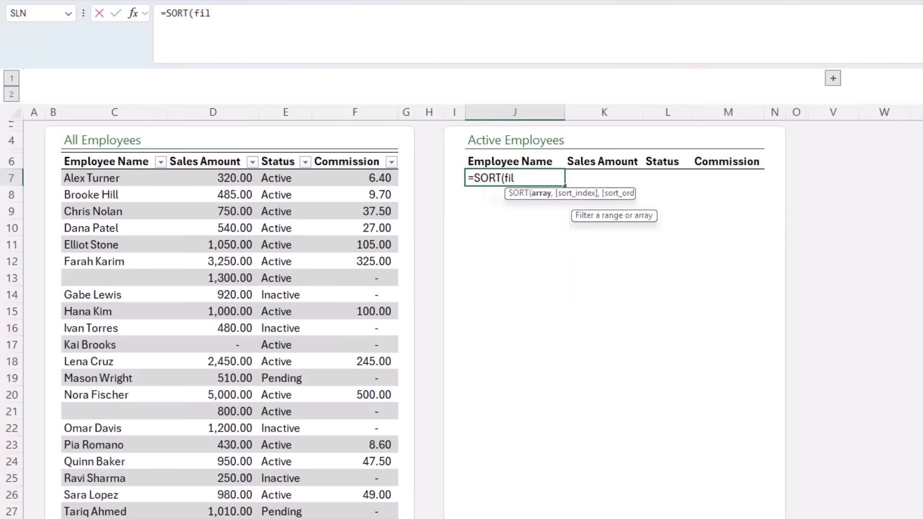
pyautogui.press('Tab')
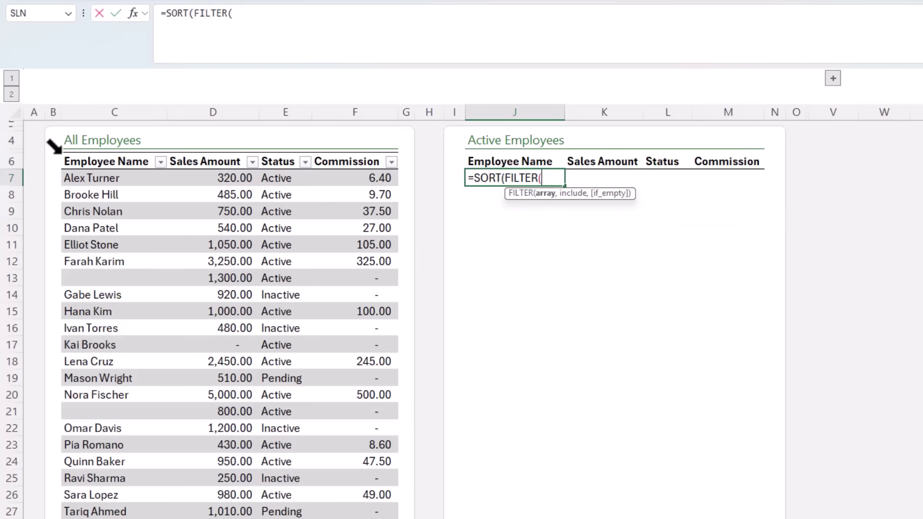
pyautogui.click(58, 158)
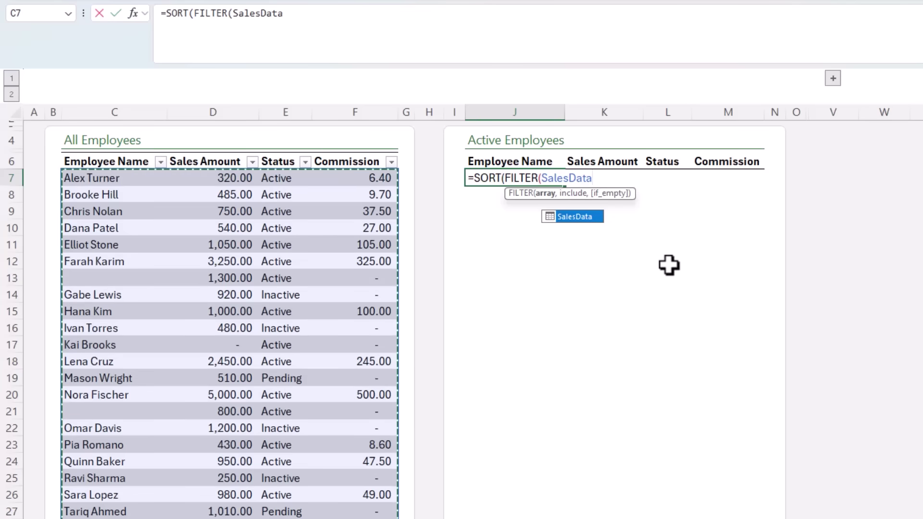
pyautogui.write(',')
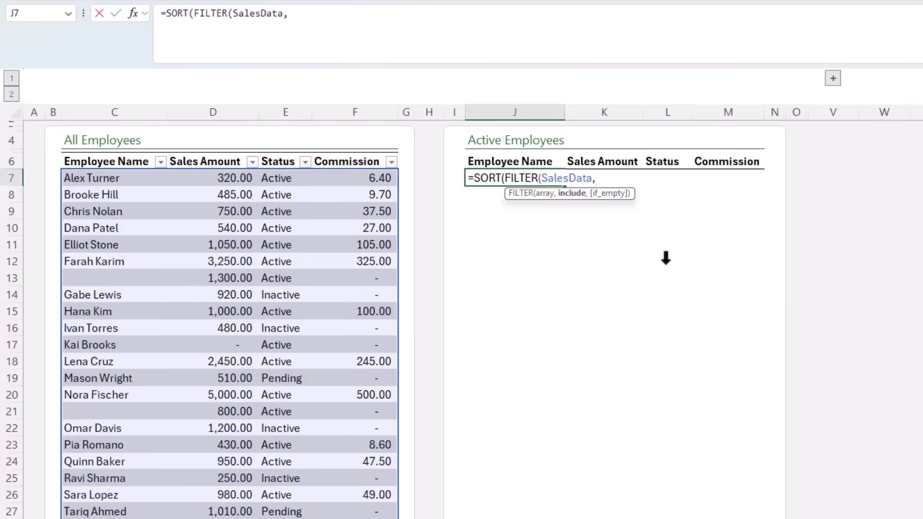
pyautogui.click(276, 153)
pyautogui.write('="')
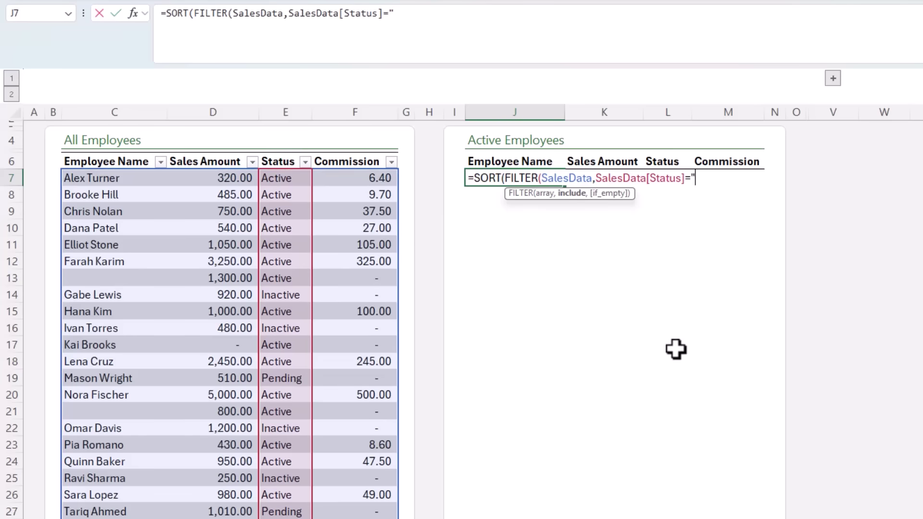
pyautogui.write('Active"')
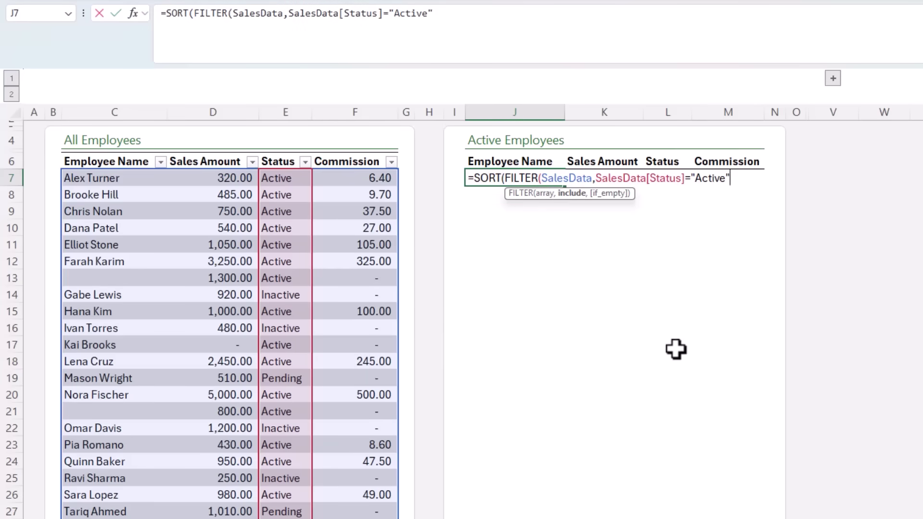
pyautogui.write(',')
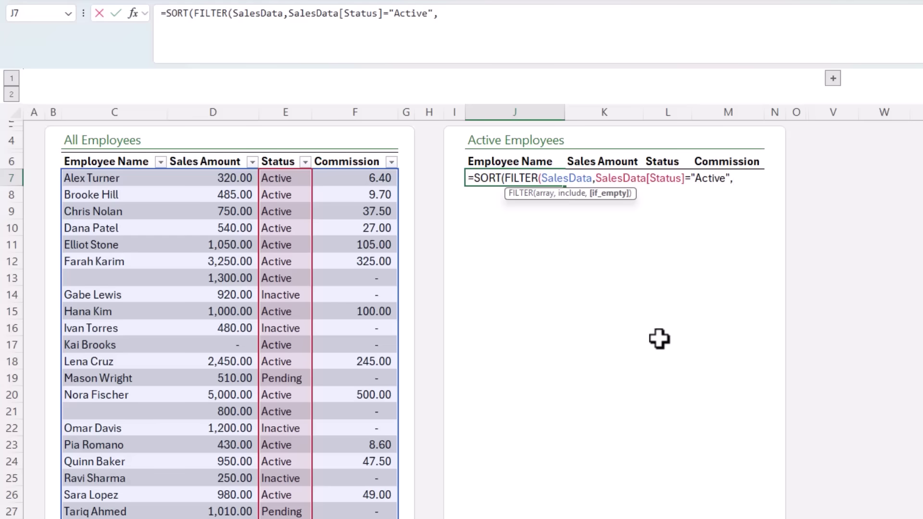
pyautogui.write('"No')
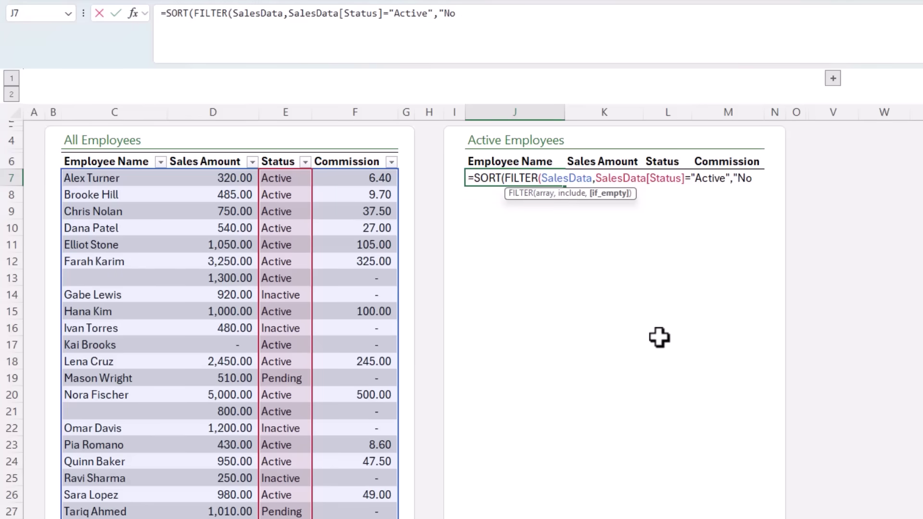
pyautogui.write(' records found"')
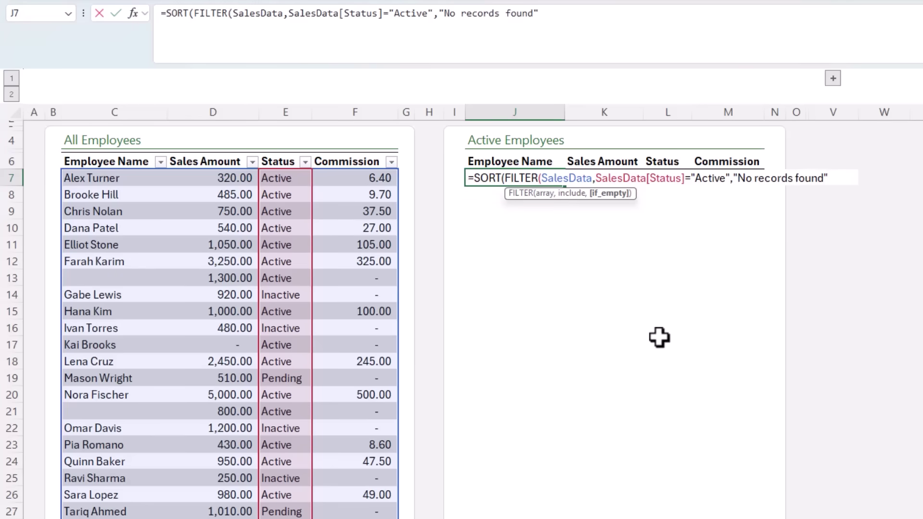
pyautogui.write('),')
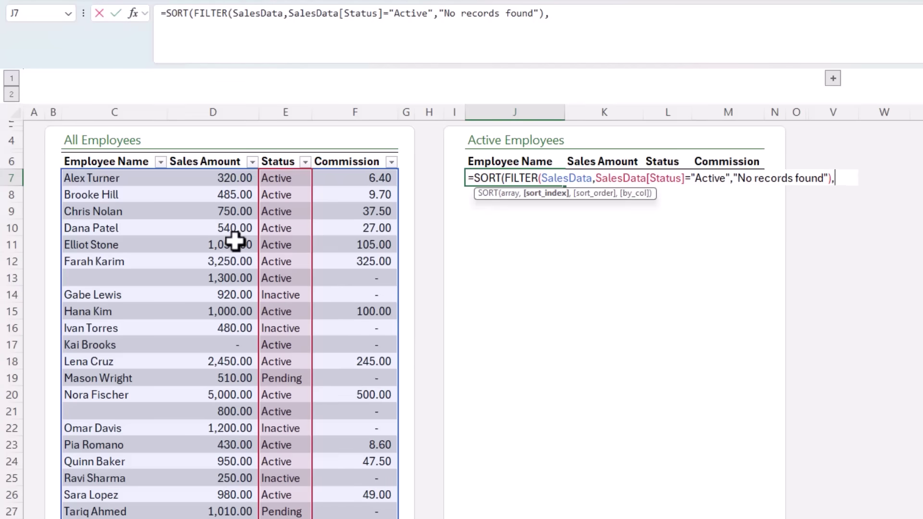
pyautogui.write('2,')
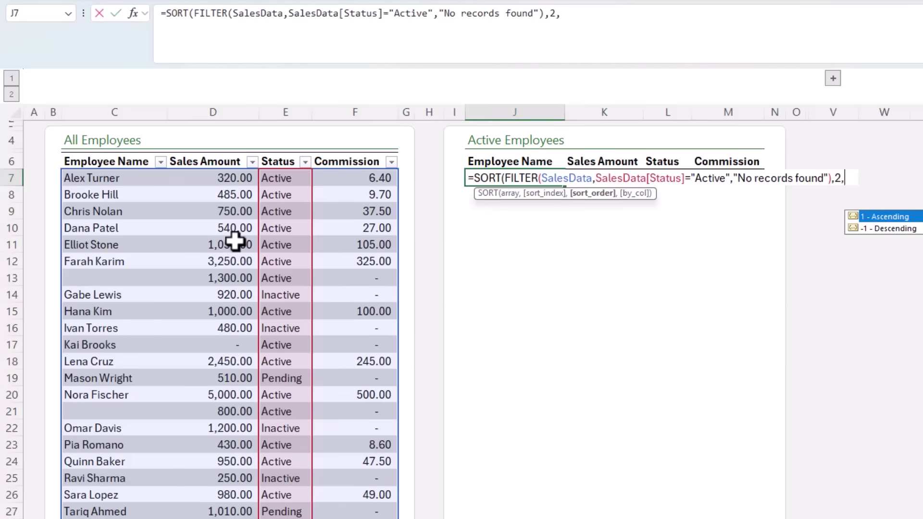
pyautogui.press('Down')
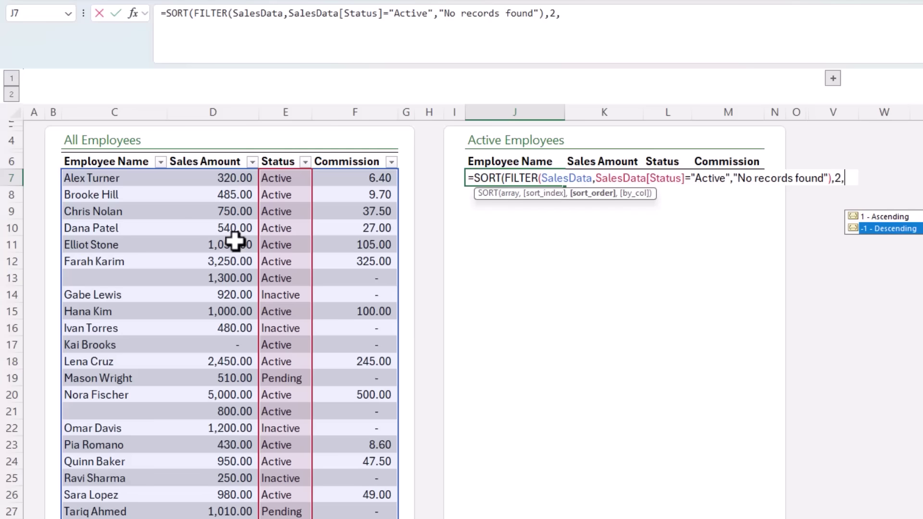
pyautogui.write('-1')
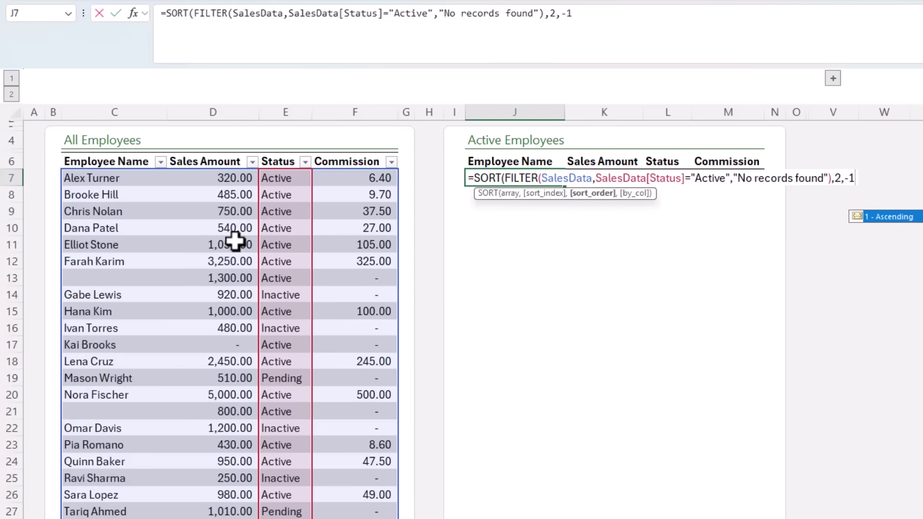
pyautogui.write(')')
pyautogui.press('Return')
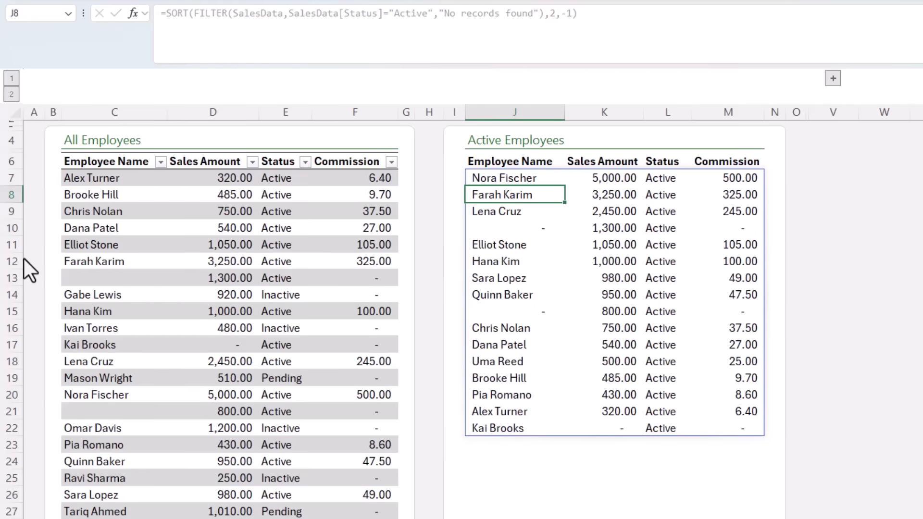
# Add a new employee row at C30 with 3,075.00 sales, filling Status and Commission from above
pyautogui.click(96, 518)
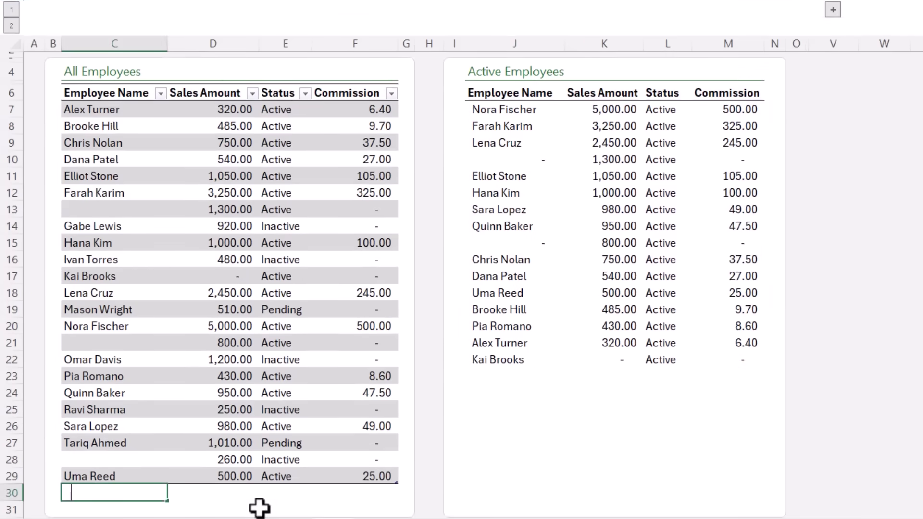
pyautogui.press('Tab')
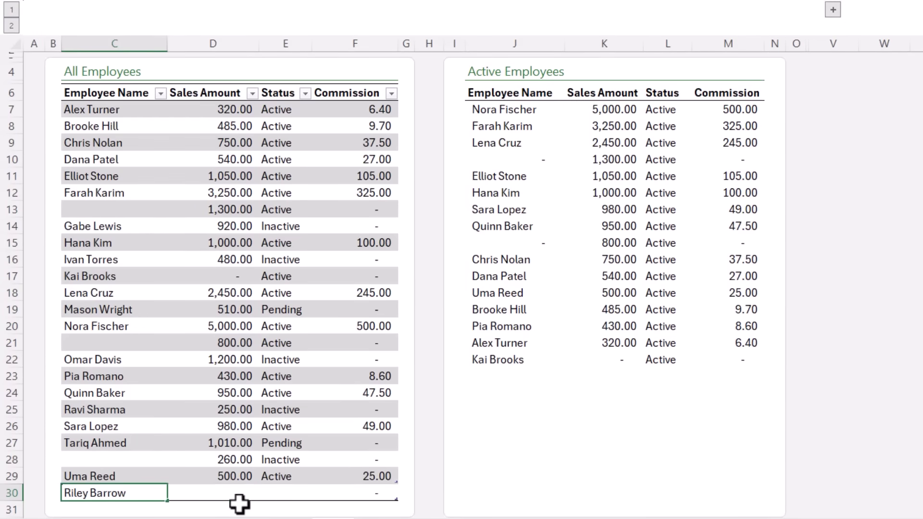
pyautogui.write('3075')
pyautogui.press('Tab')
pyautogui.hotkey('shift', 'Right')
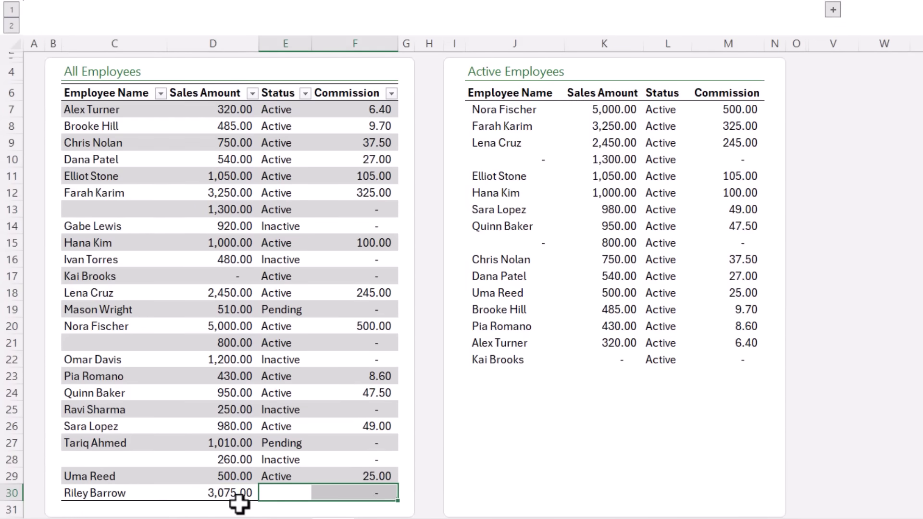
pyautogui.hotkey('ctrl', 'd')
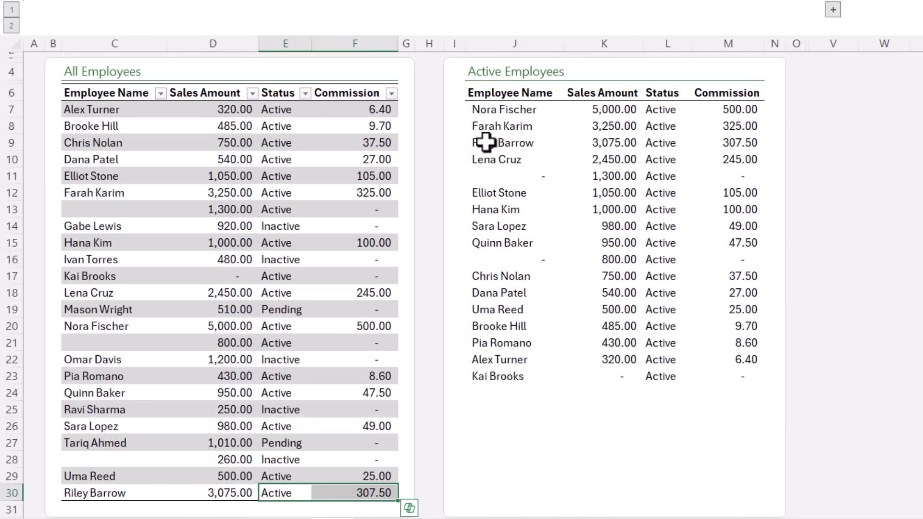
pyautogui.click(485, 144)
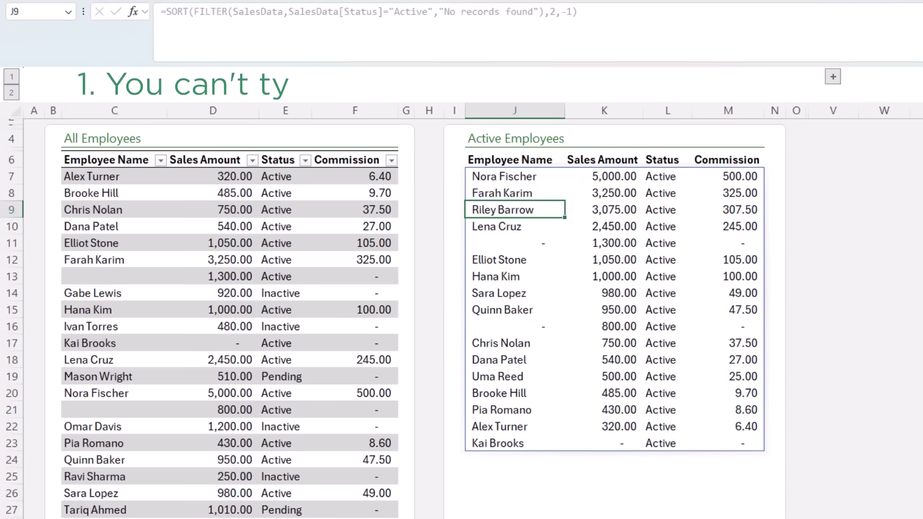
pyautogui.click(479, 226)
pyautogui.write('**')
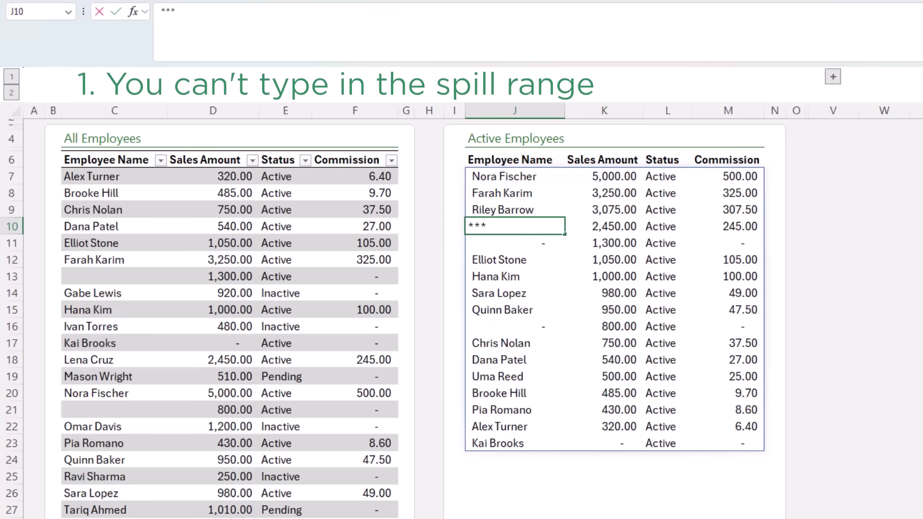
pyautogui.press('Return')
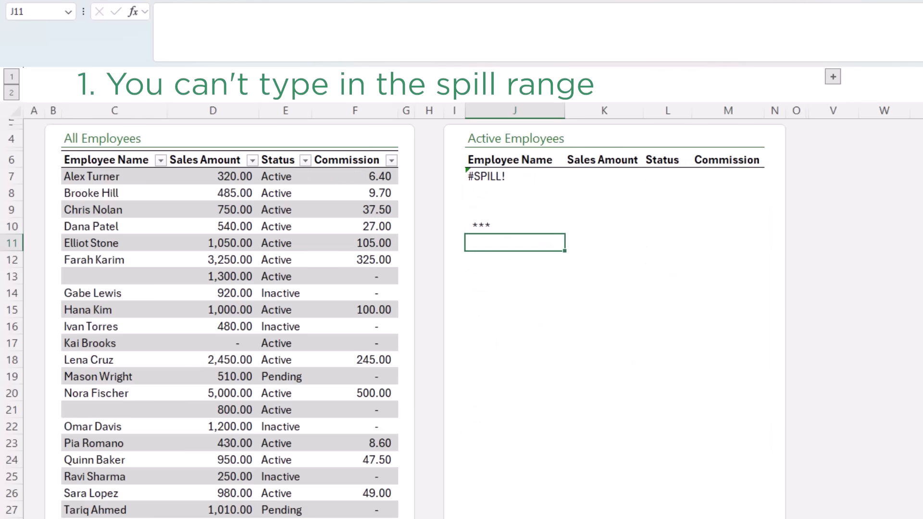
pyautogui.press('Up')
pyautogui.press('Up')
pyautogui.press('Up')
pyautogui.press('Up')
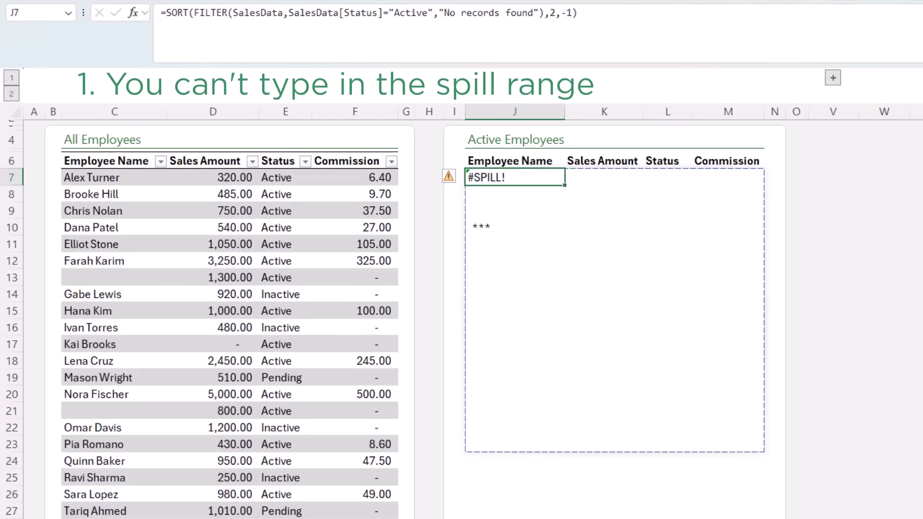
pyautogui.click(514, 226)
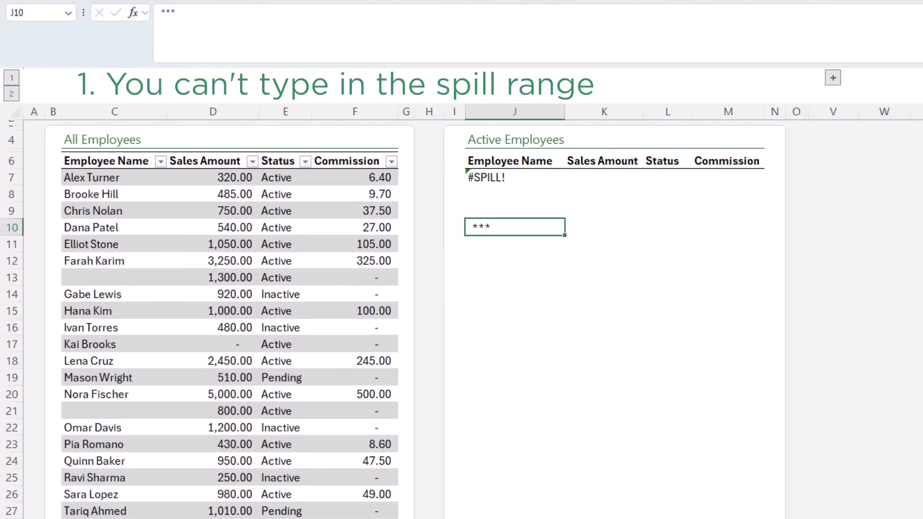
pyautogui.press('Delete')
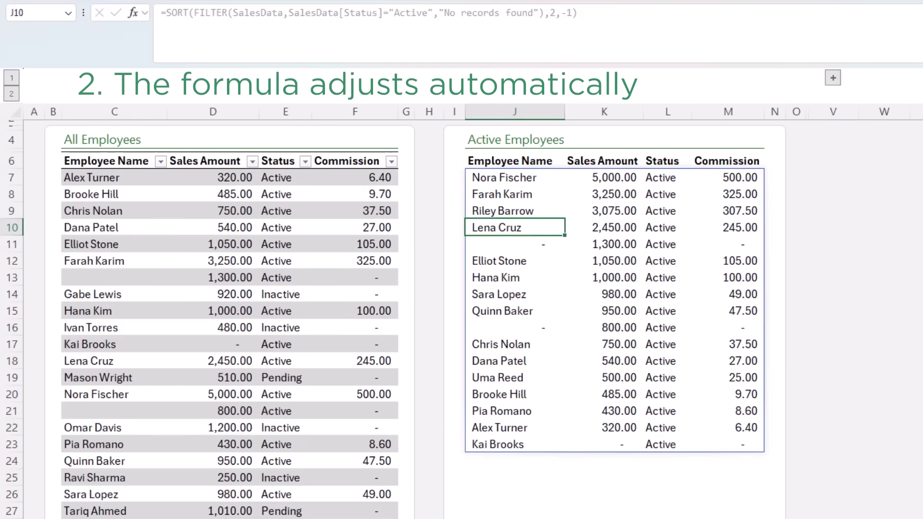
# Switch the employee's Status in E14 from Inactive to Active, adding a 920.00 row to the Active list
pyautogui.moveTo(543, 210); pyautogui.dragTo(699, 210)
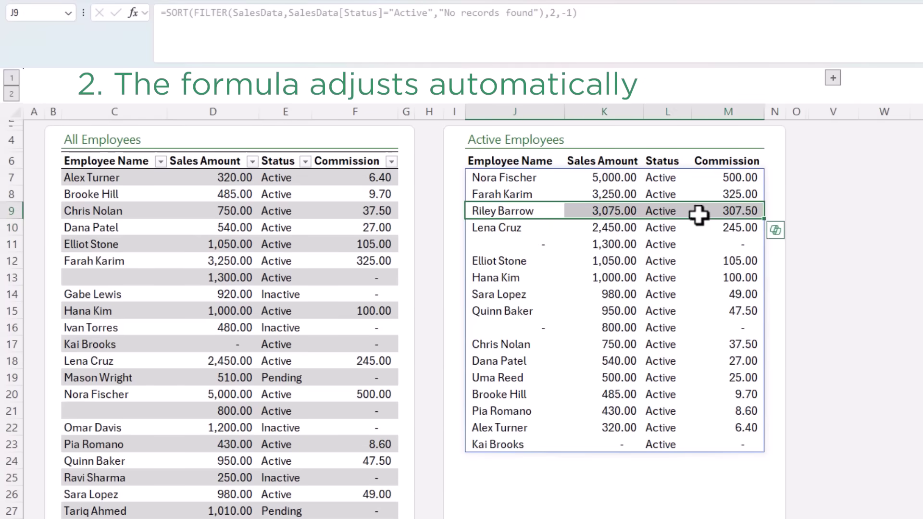
pyautogui.click(290, 292)
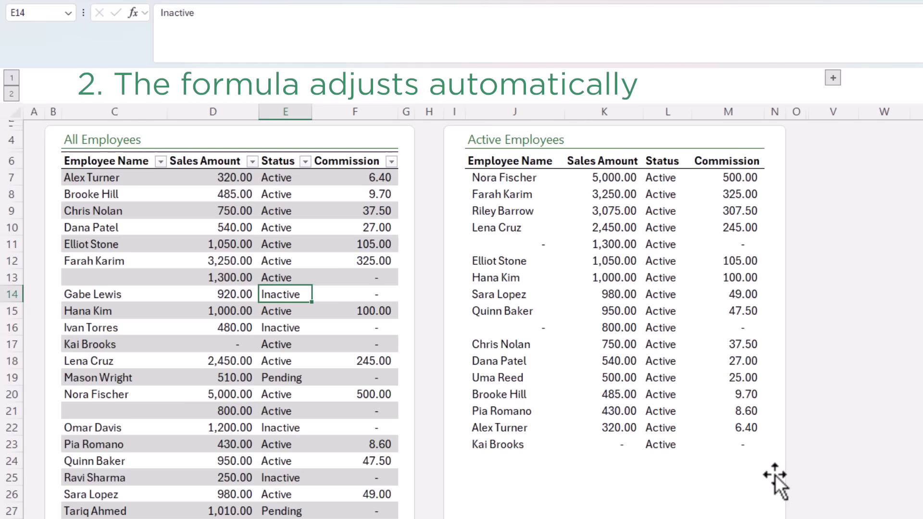
pyautogui.hotkey('ctrl', 'z')
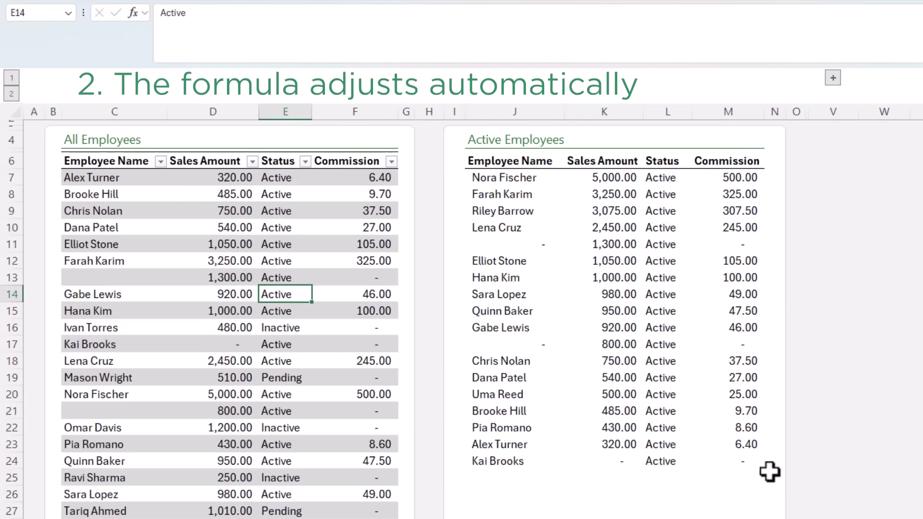
pyautogui.moveTo(515, 327); pyautogui.dragTo(696, 328)
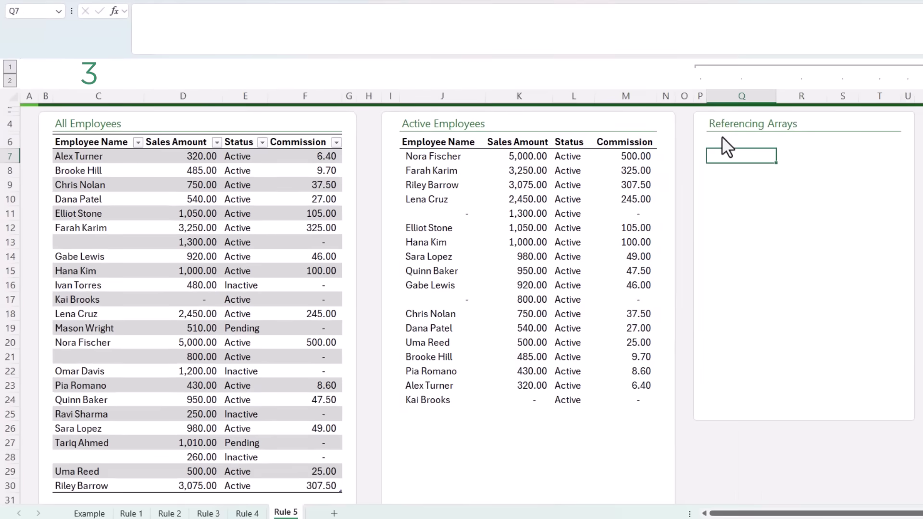
# Enter =J7# in Q7 to spill a full copy of the Active Employees list
pyautogui.moveTo(418, 156); pyautogui.dragTo(457, 157)
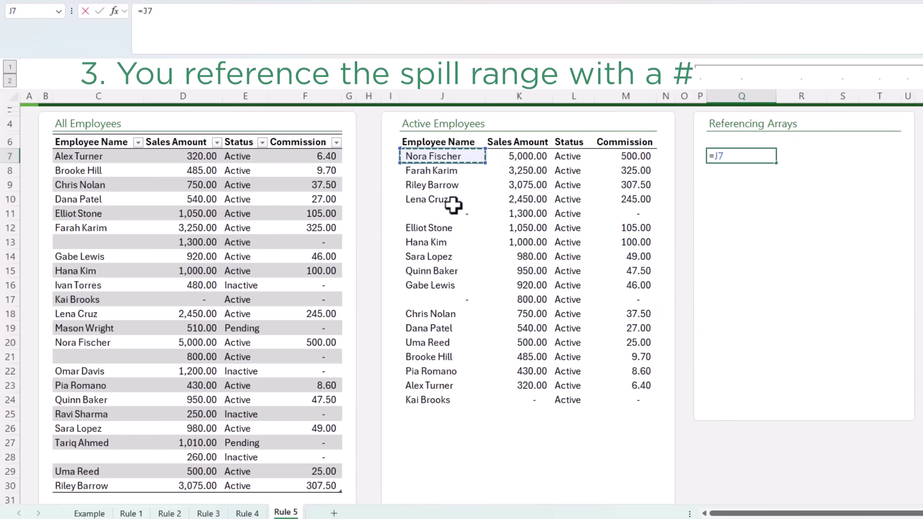
pyautogui.write('#')
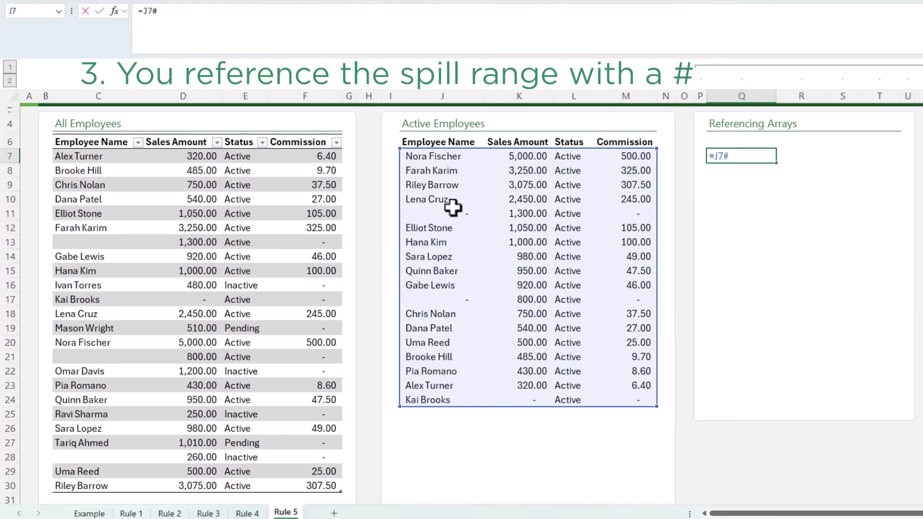
pyautogui.press('Return')
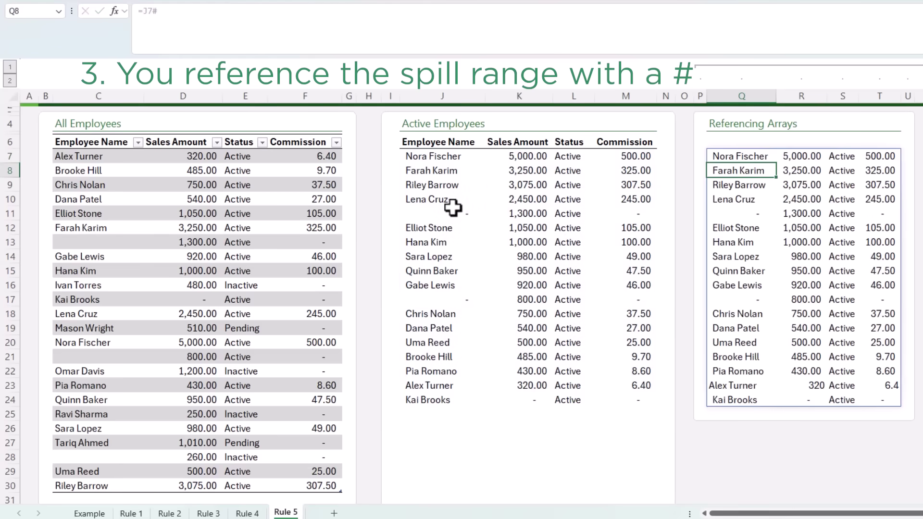
pyautogui.press('Up')
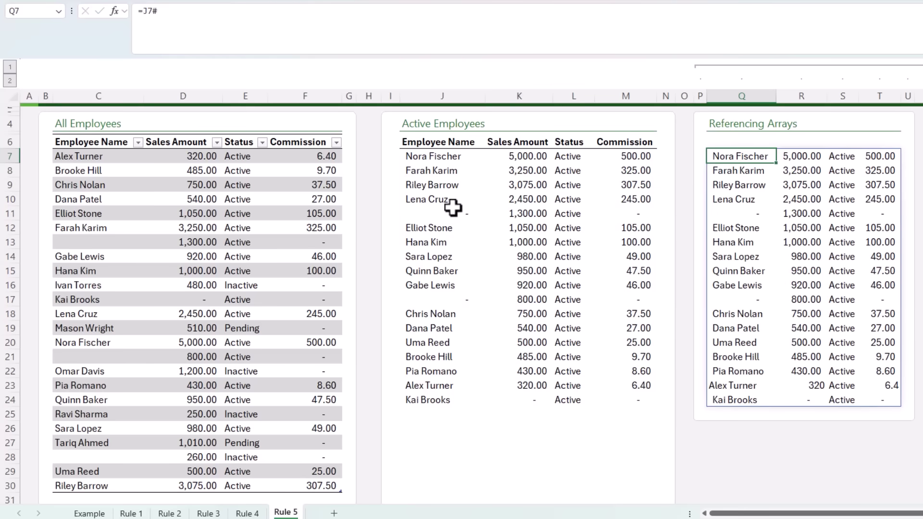